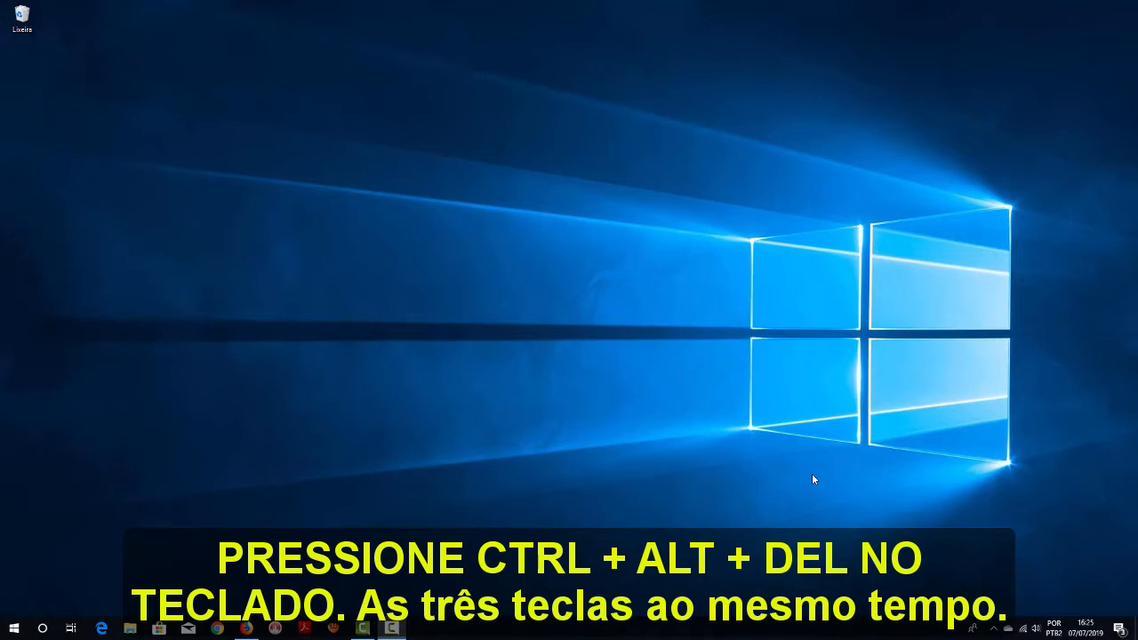
Step: Open Task Manager from the security options screen and close it again
key(ctrl+alt+Delete)
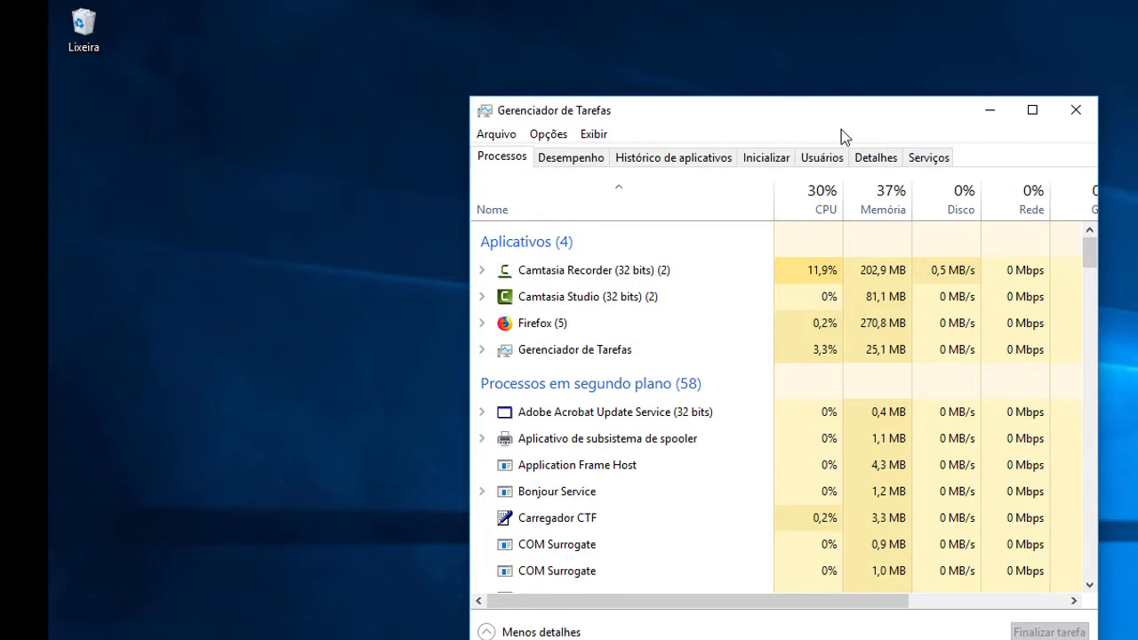
click(1076, 110)
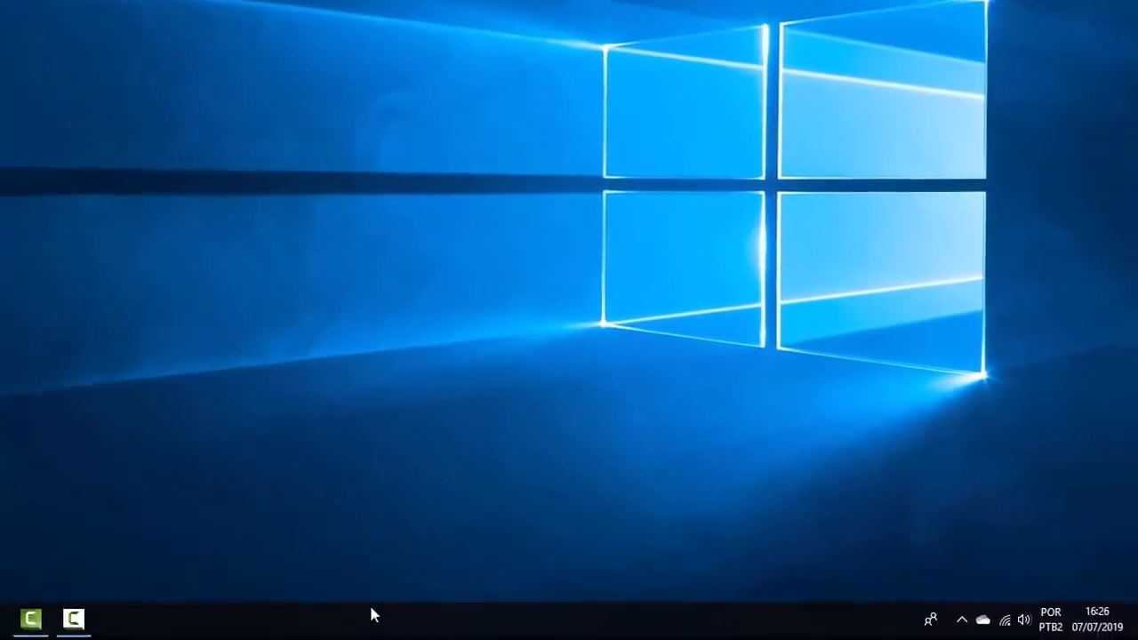
right_click(544, 610)
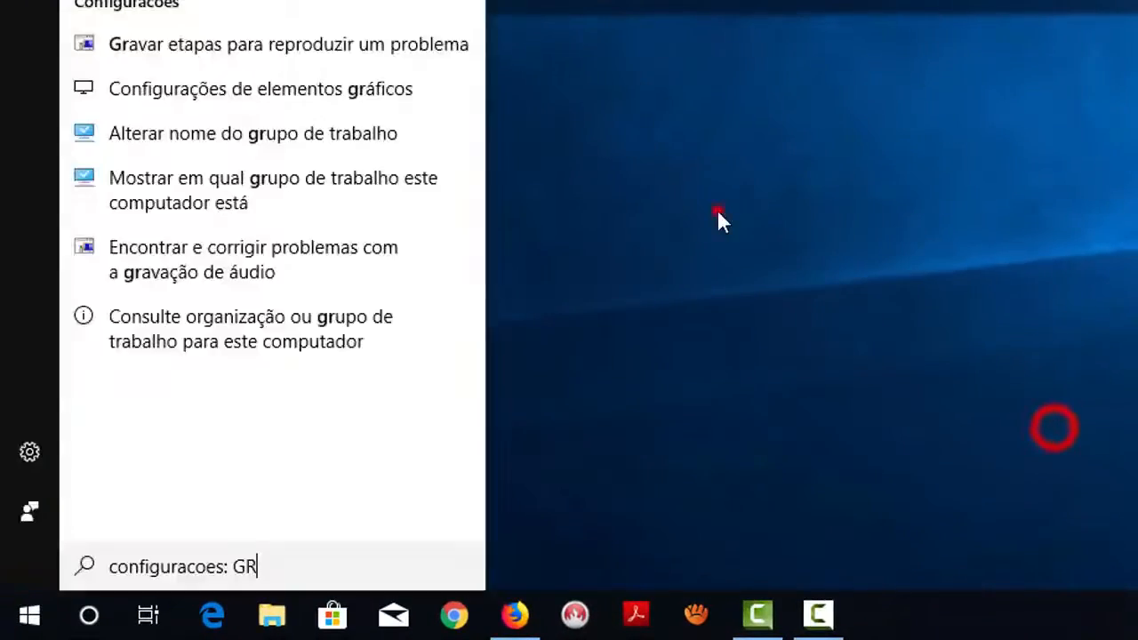
click(717, 211)
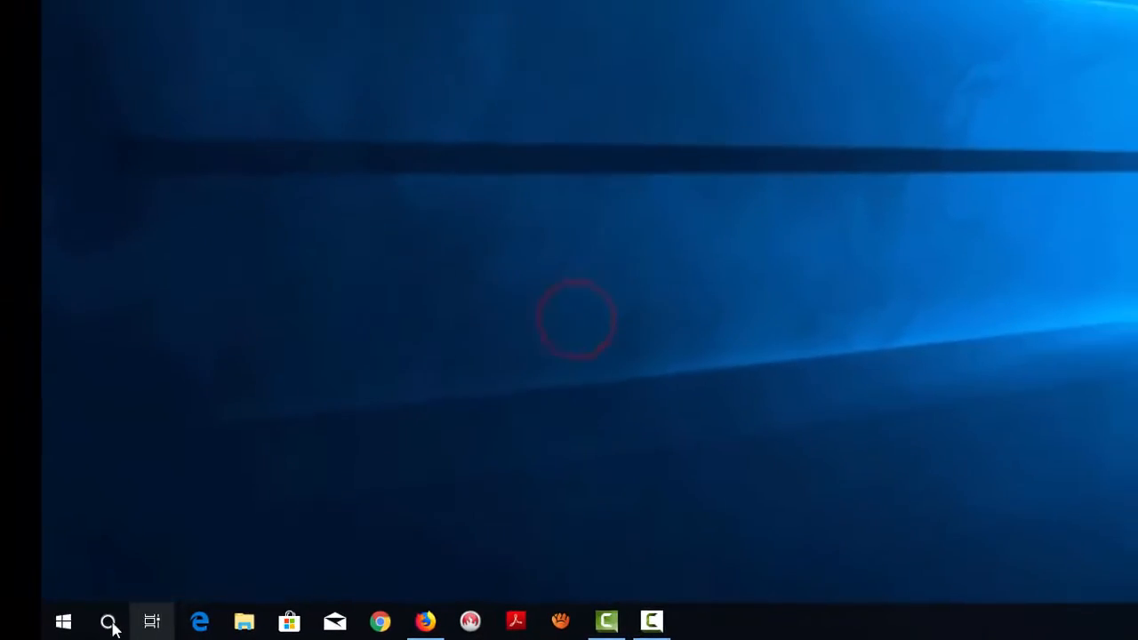
Step: Open Task Manager by searching for TASKMGR and maximize its window
click(93, 616)
text(T)
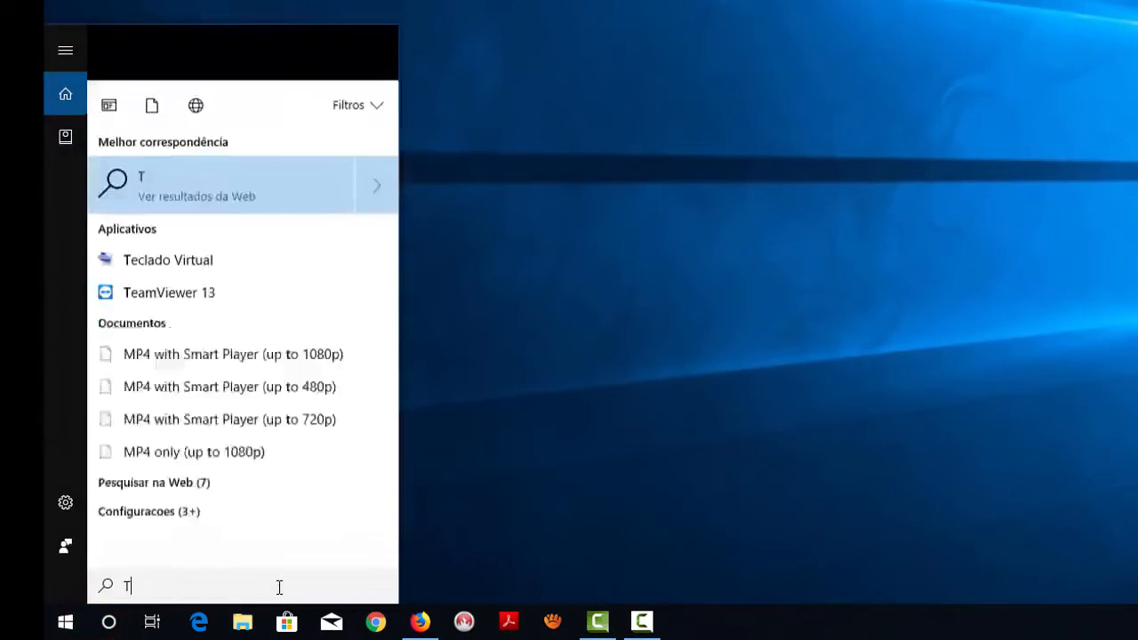
text(ASKMGR)
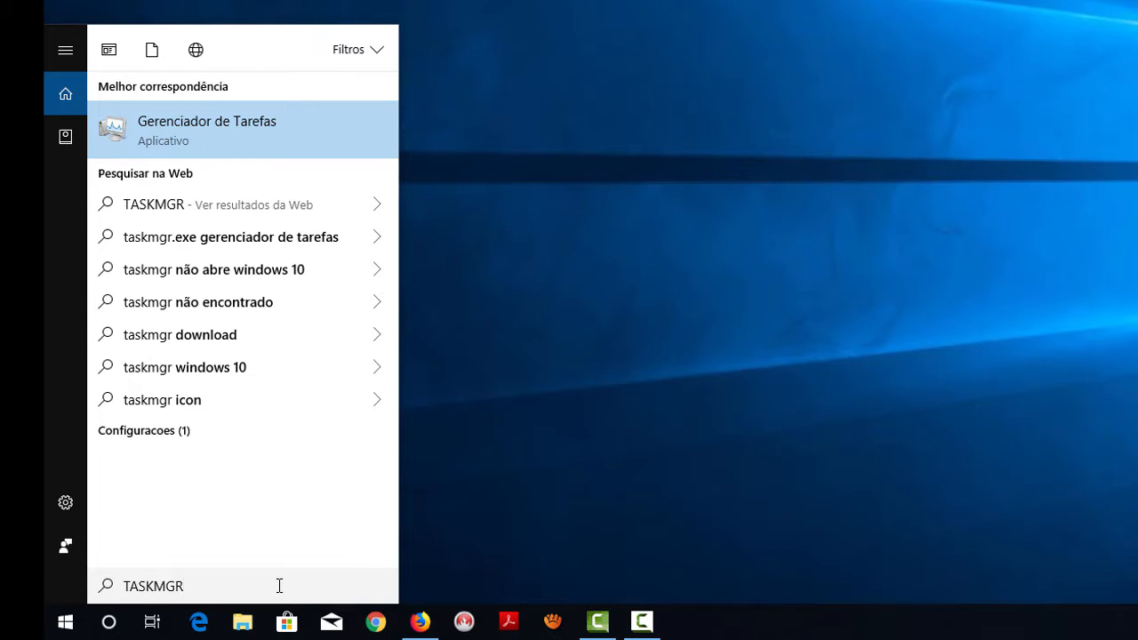
click(229, 126)
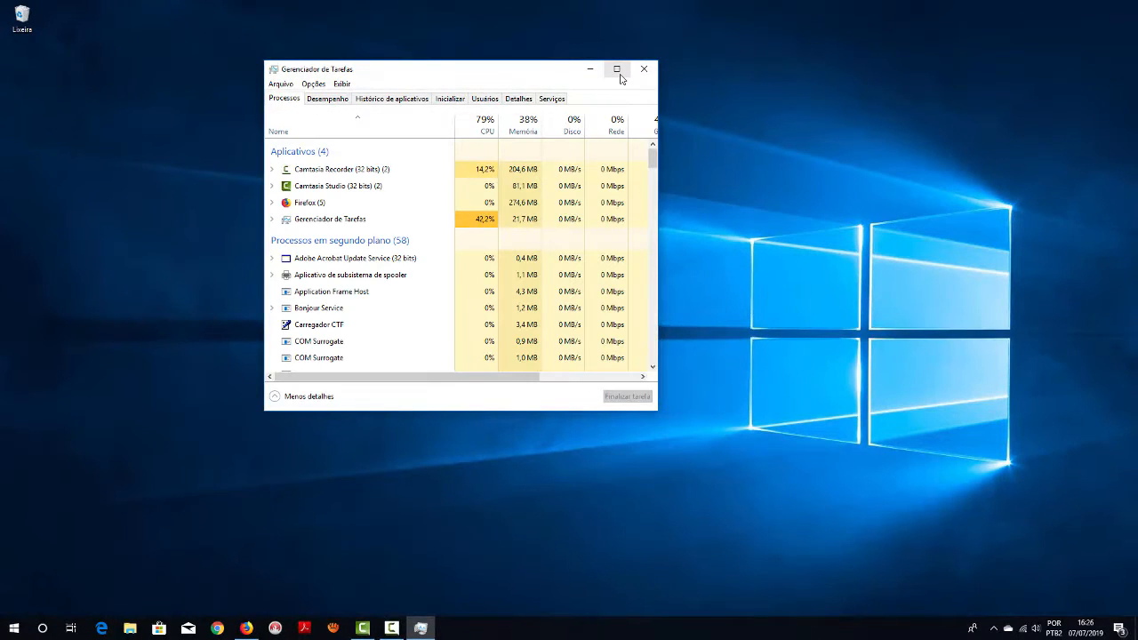
click(618, 69)
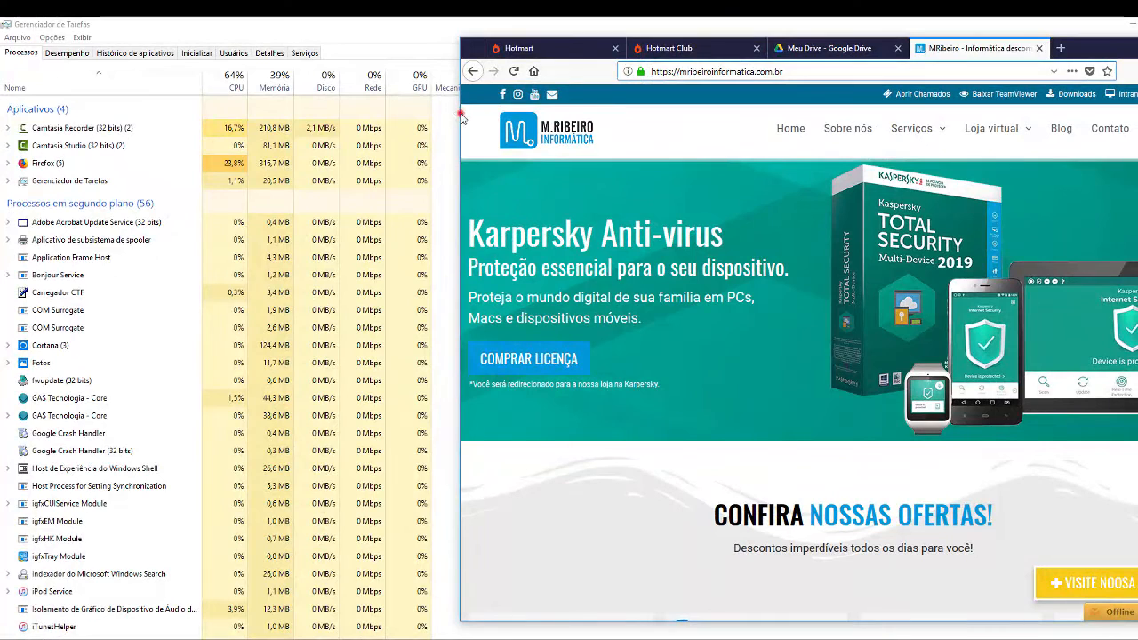
Step: Narrow the browser window beside Task Manager and examine the background processes, including Kaspersky Secure Connection and Google Crash Handler
click(460, 116)
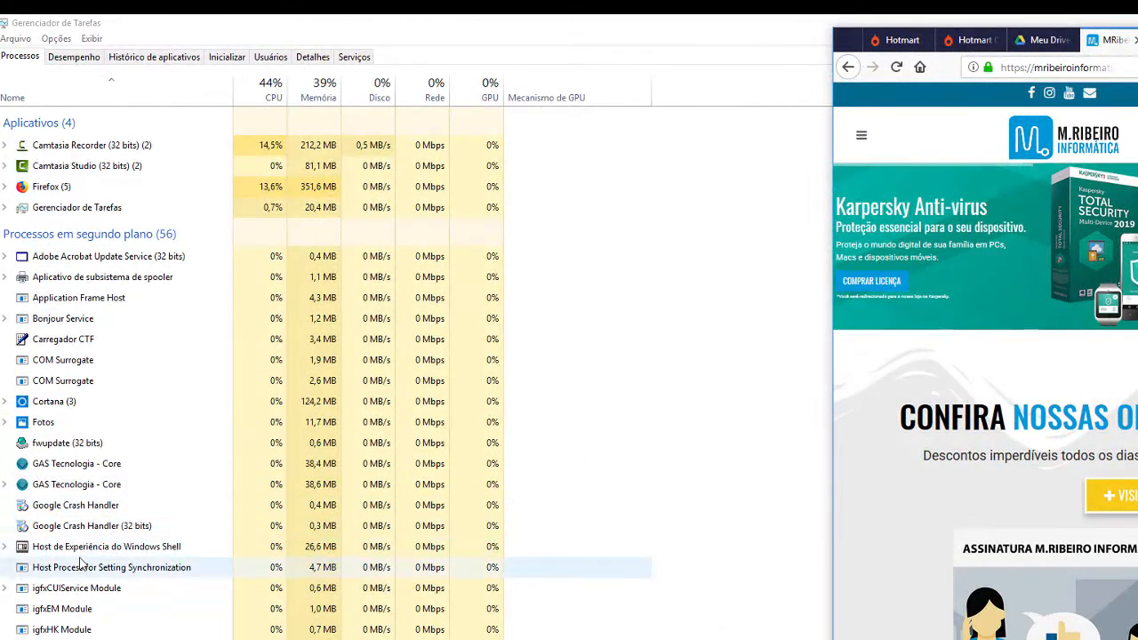
scroll(80, 562, down, 3)
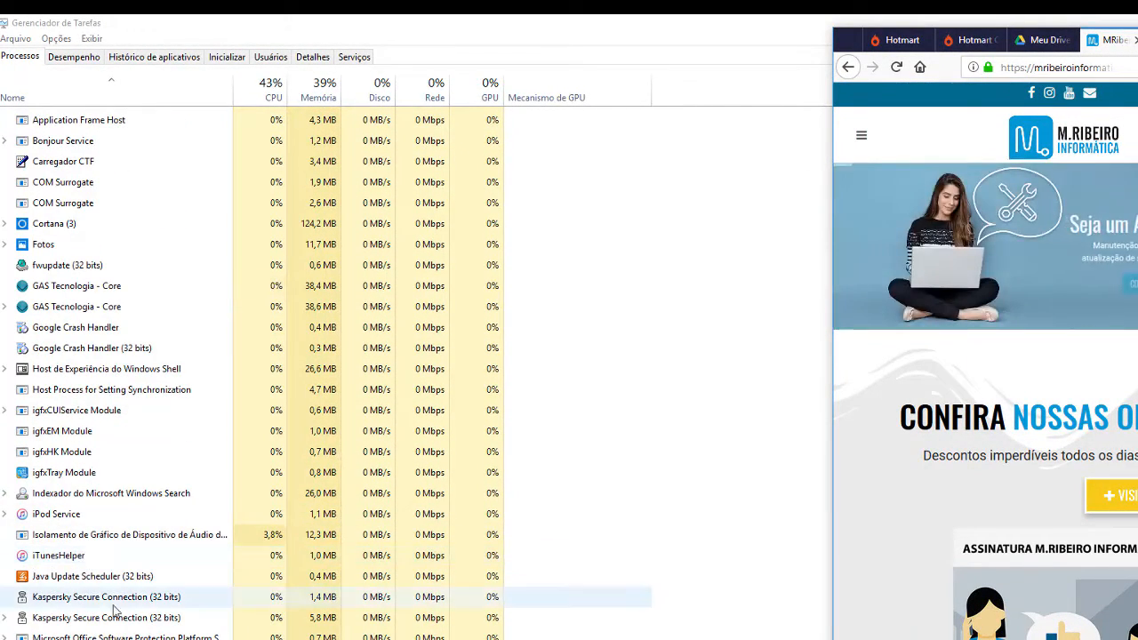
click(82, 598)
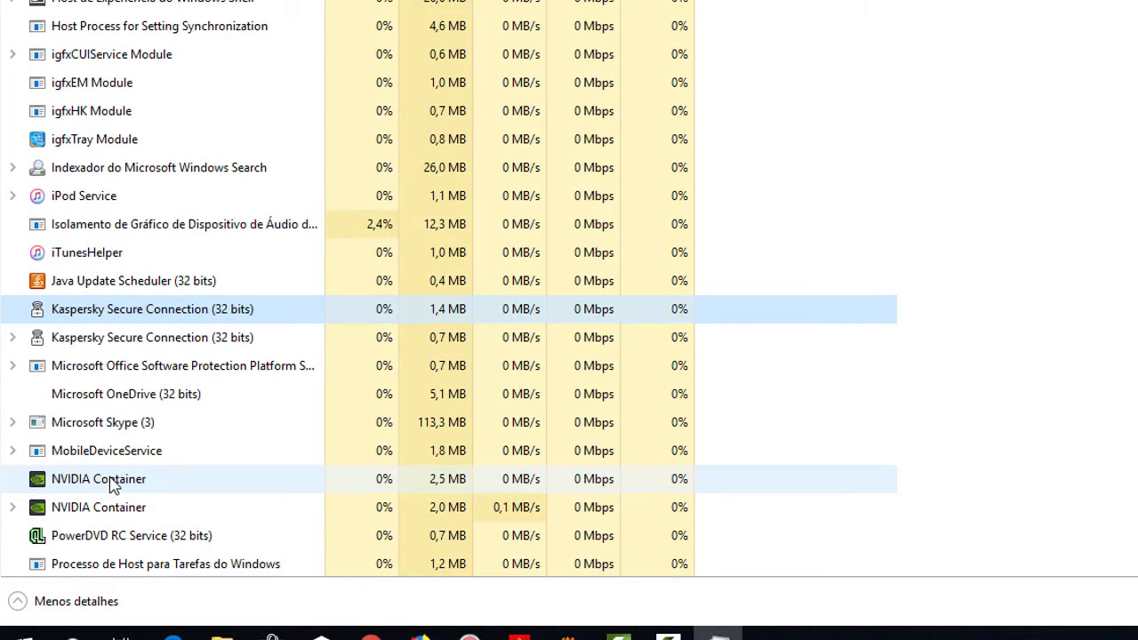
scroll(111, 481, up, 2)
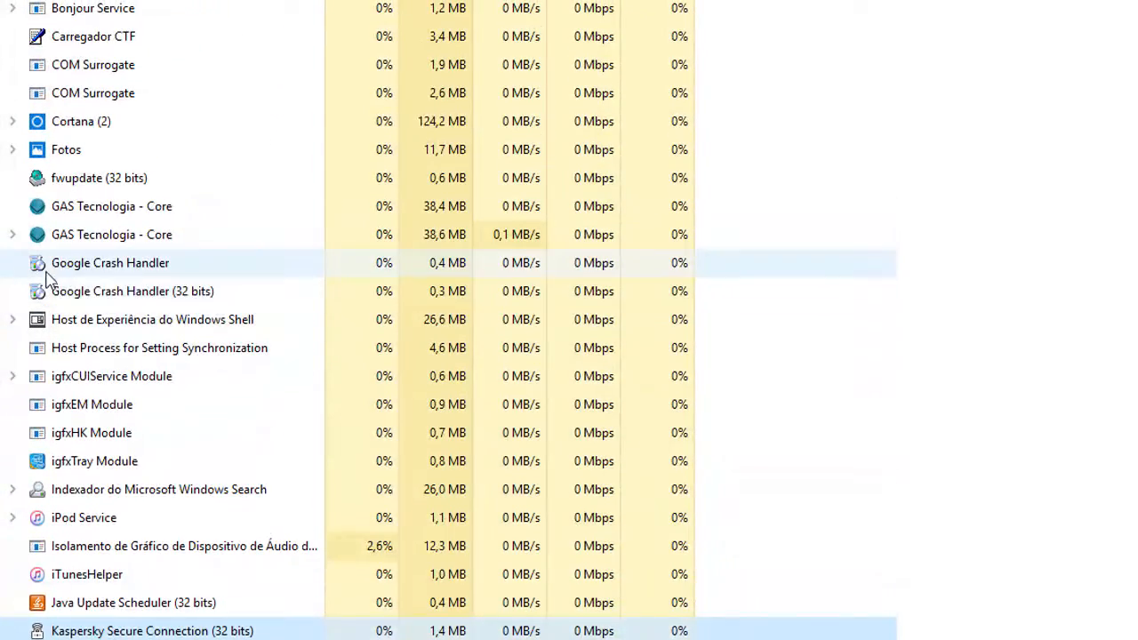
click(55, 264)
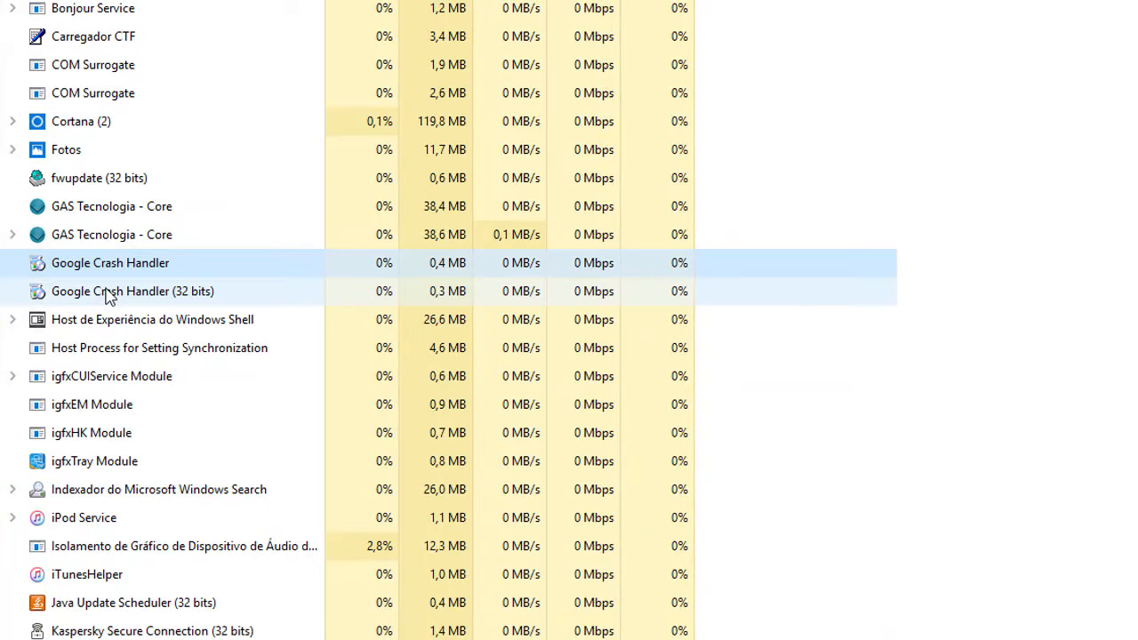
scroll(119, 364, down, 1)
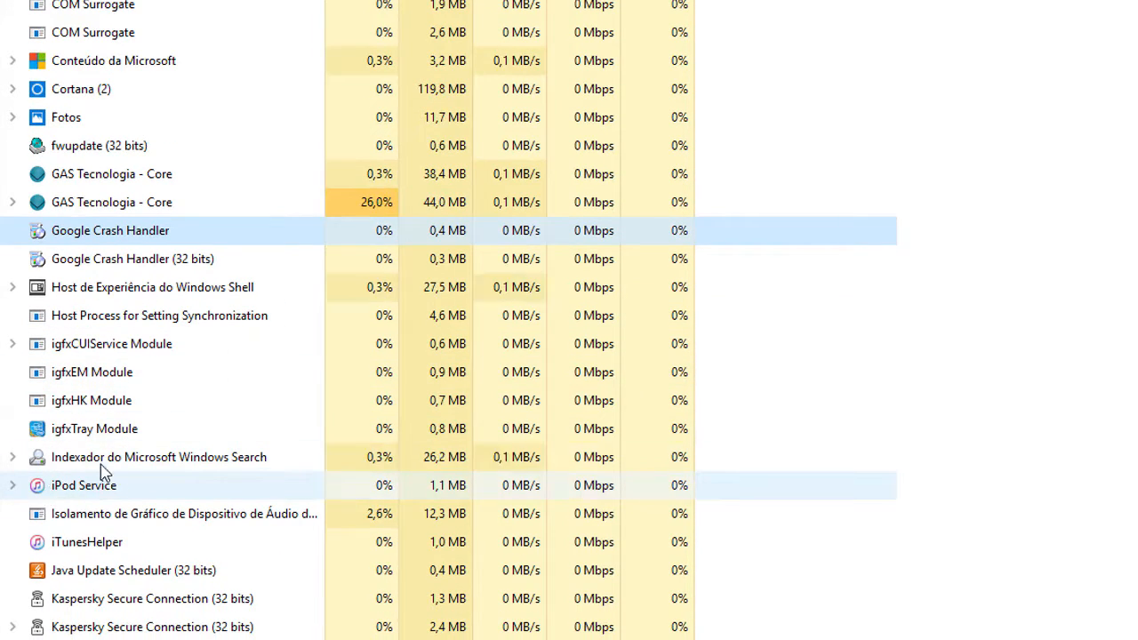
scroll(80, 283, up, 3)
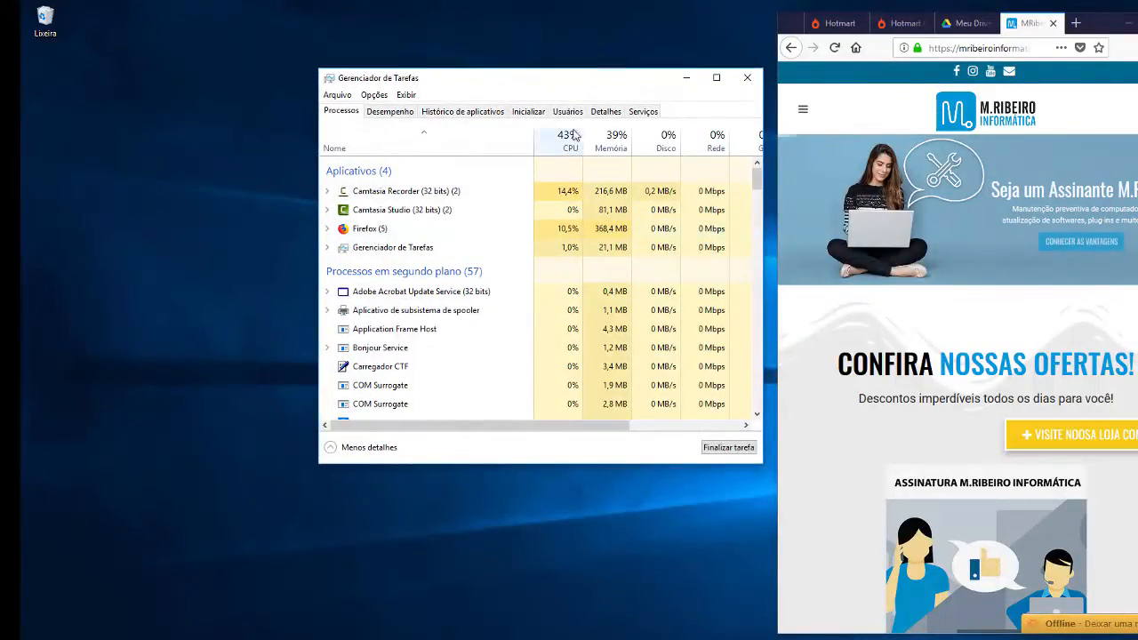
Step: Move the Task Manager window away from the browser and end the Firefox task
drag(572, 78, 398, 51)
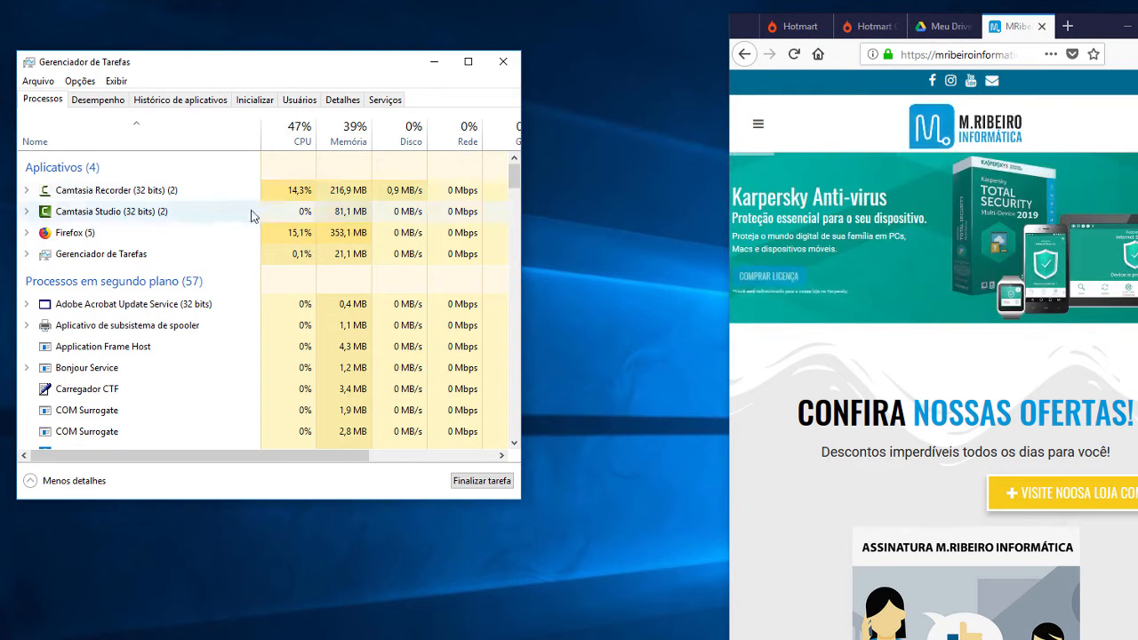
click(107, 231)
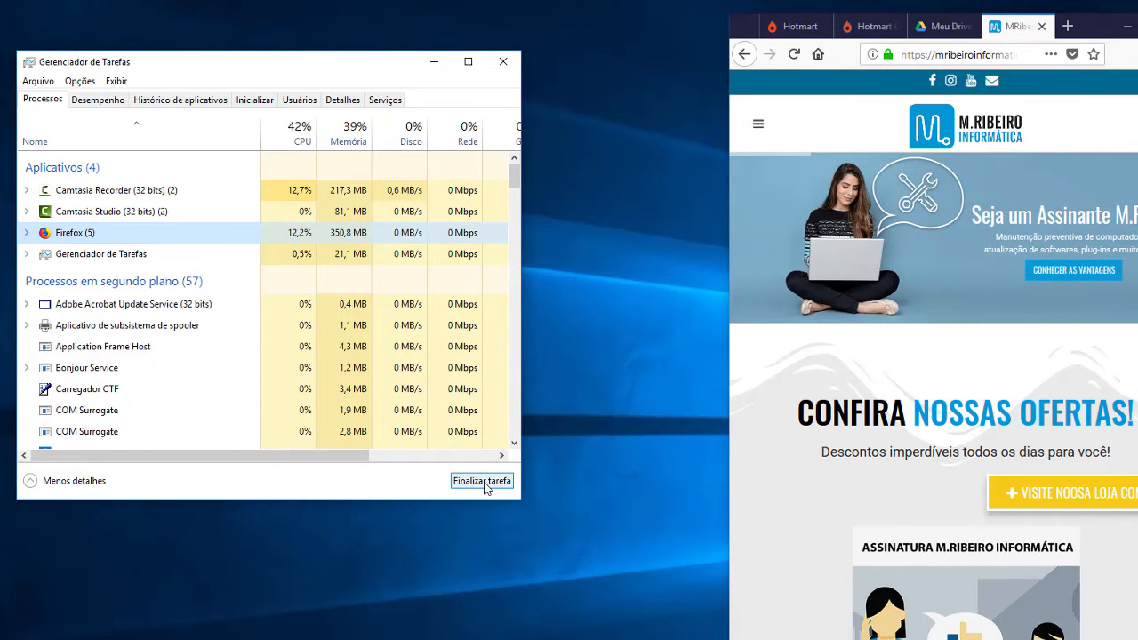
click(484, 483)
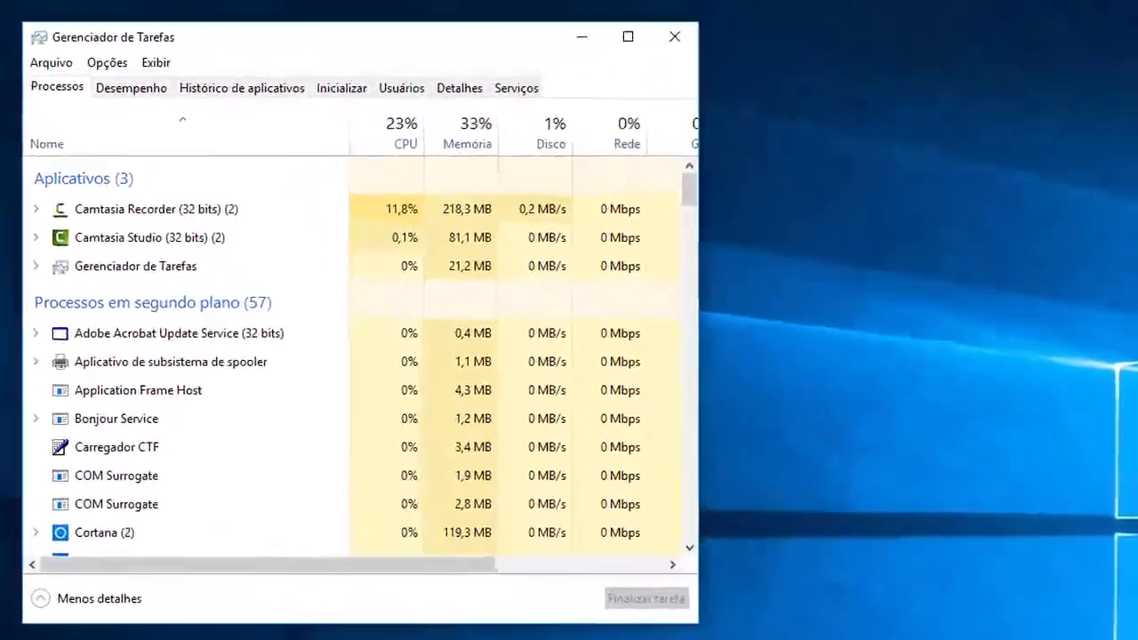
Step: Show the CPU performance graph in a maximized Task Manager window
click(131, 88)
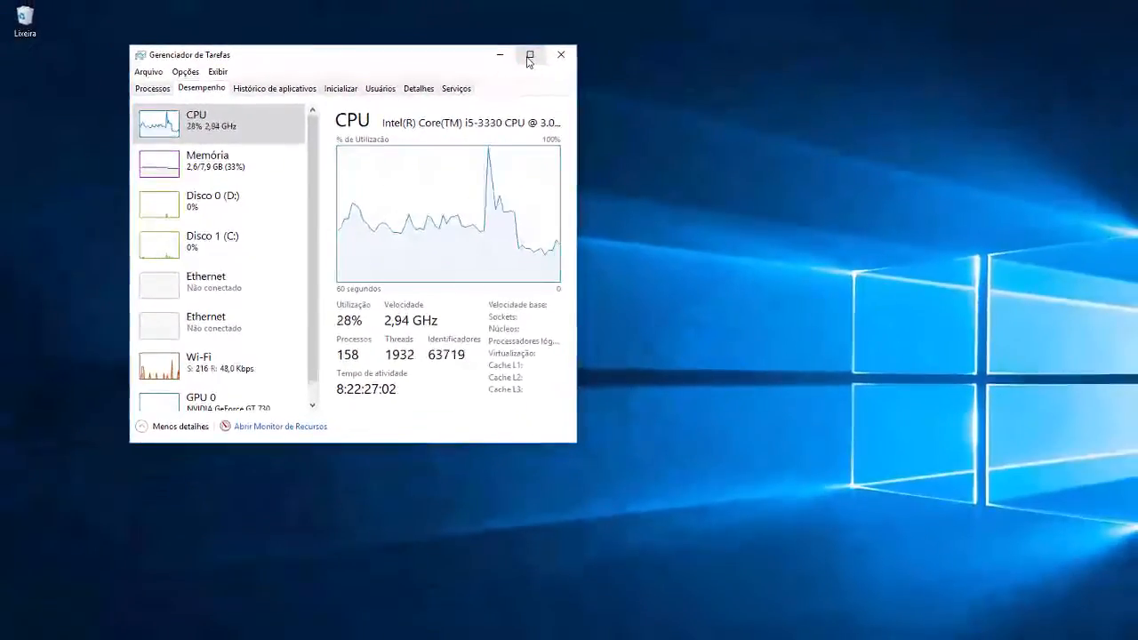
click(786, 12)
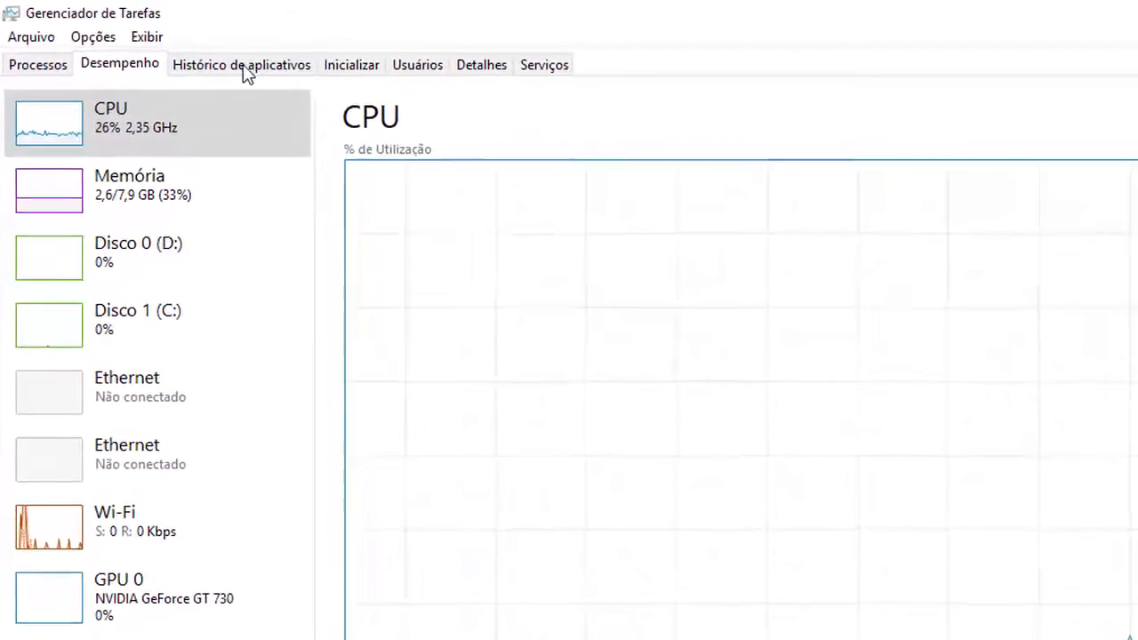
Step: Show the application usage history and widen the Atualizações de bloco column to fit its full heading
click(247, 73)
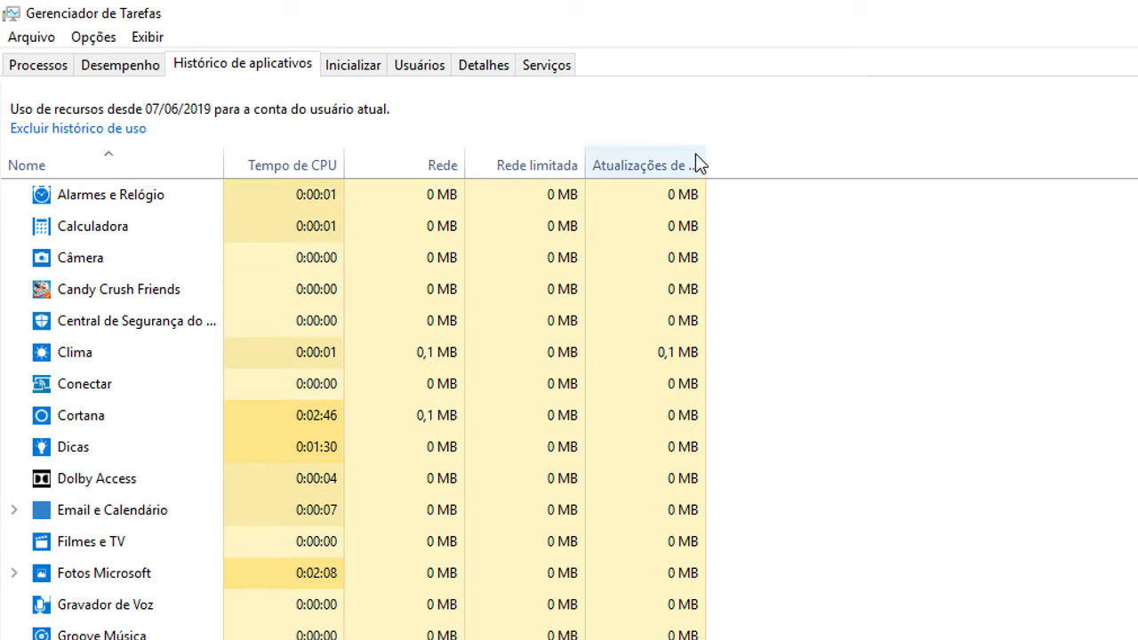
drag(706, 155, 859, 155)
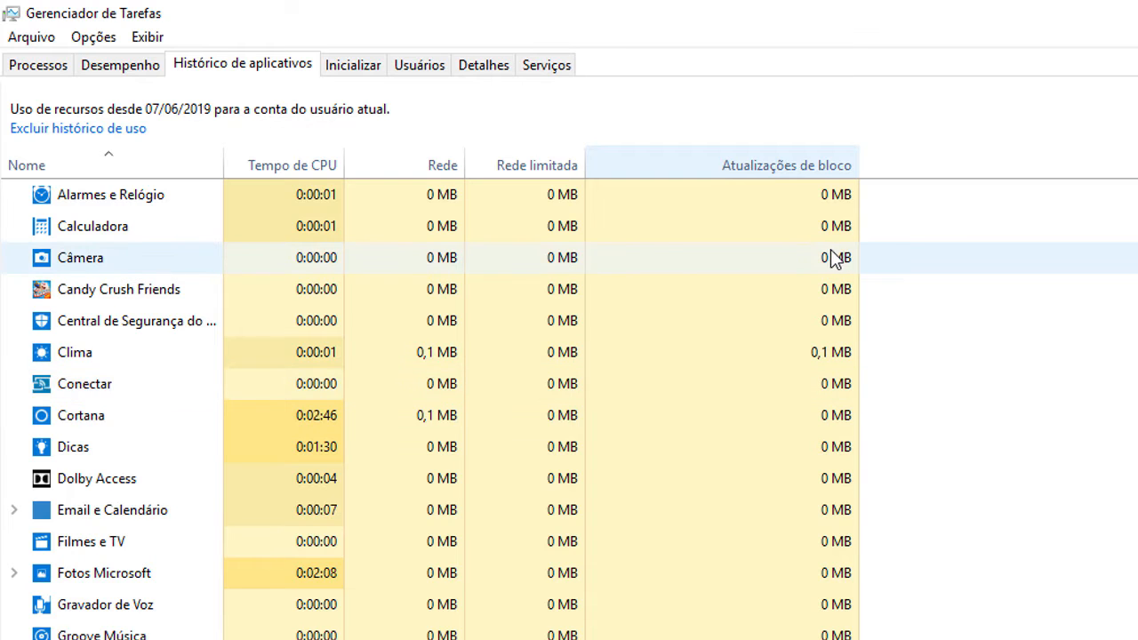
scroll(819, 276, down, 1)
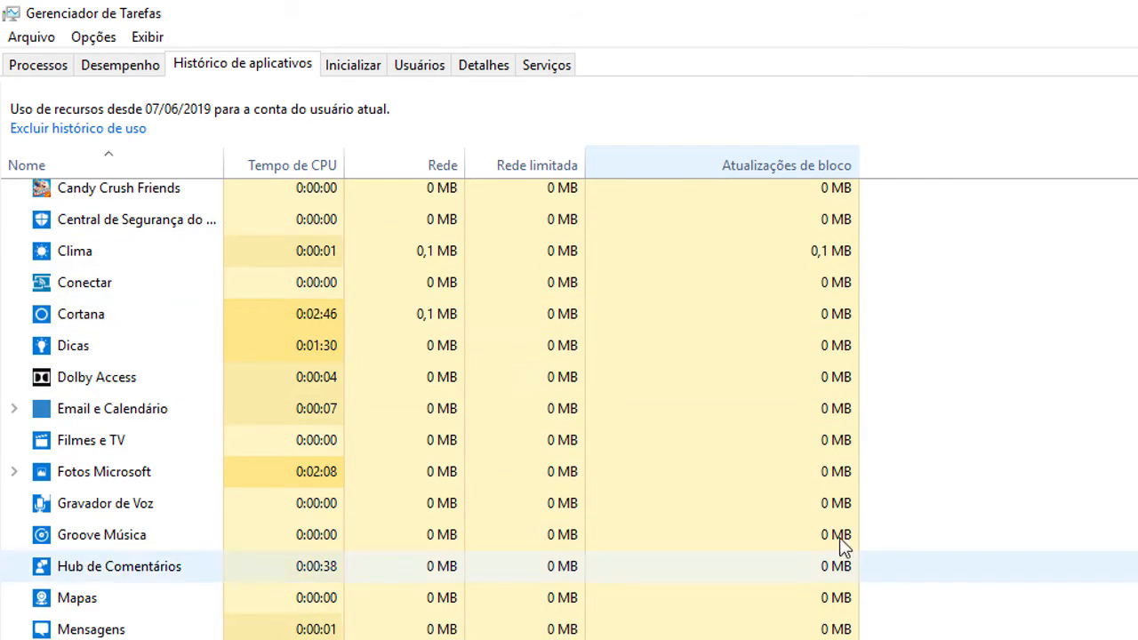
Step: Review the startup programs and the resource usage per user
click(353, 65)
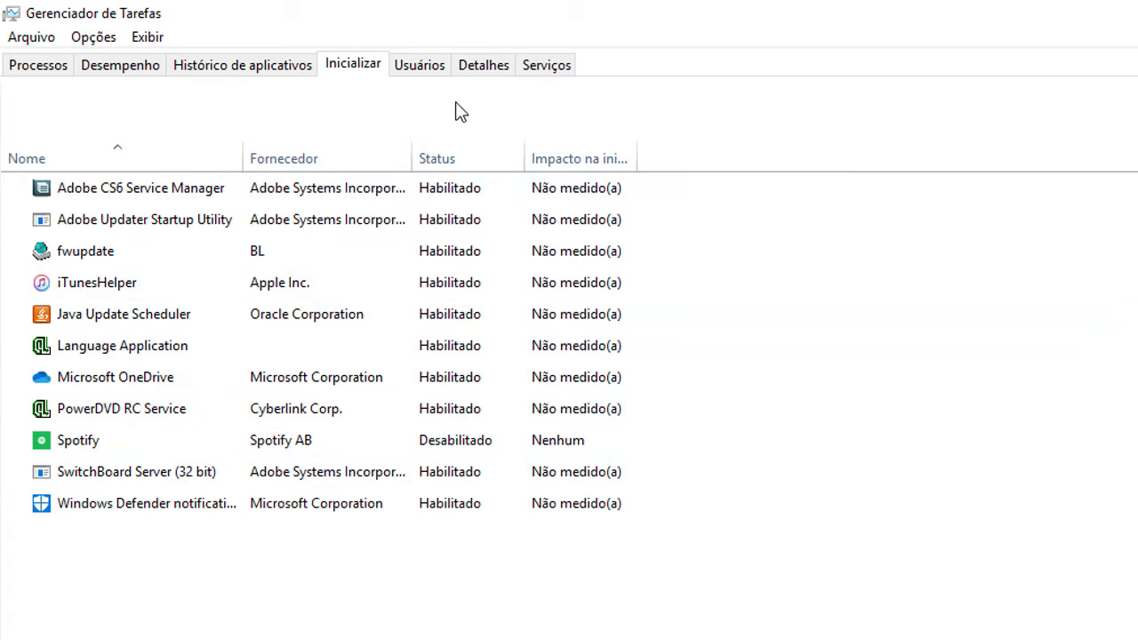
click(420, 67)
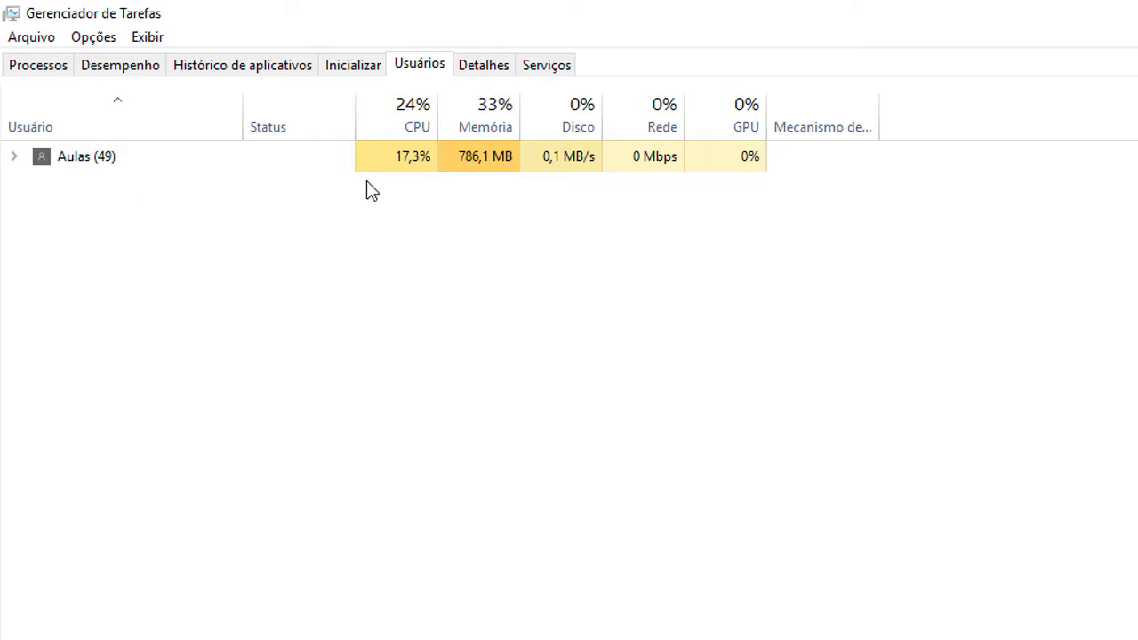
Step: Show the detailed process list and examine the entry for jusched.exe
click(481, 65)
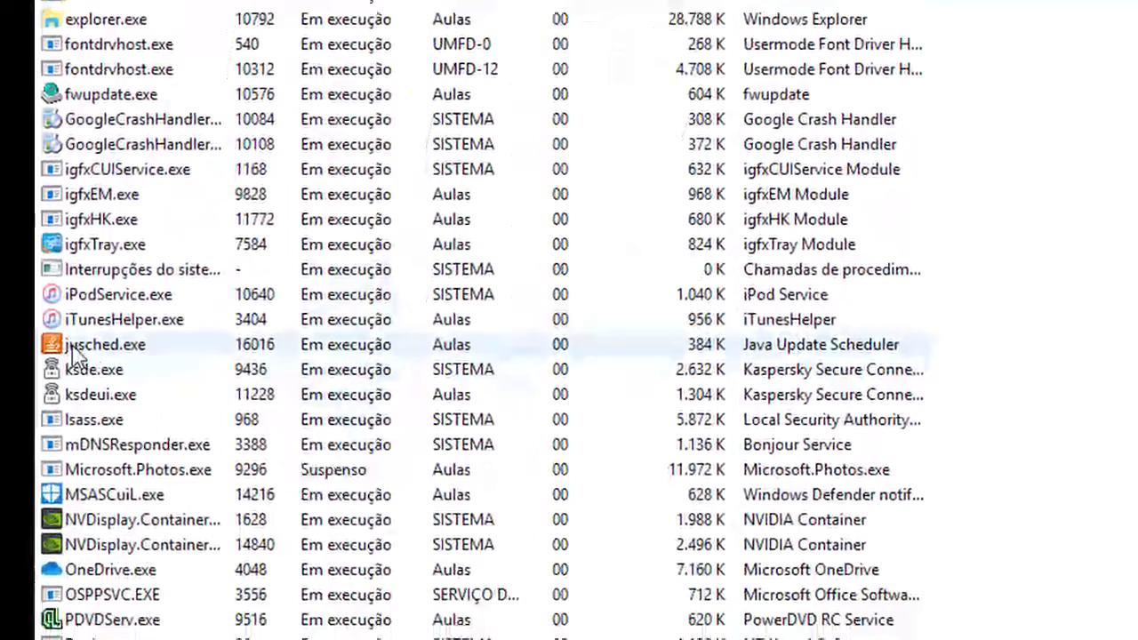
click(64, 394)
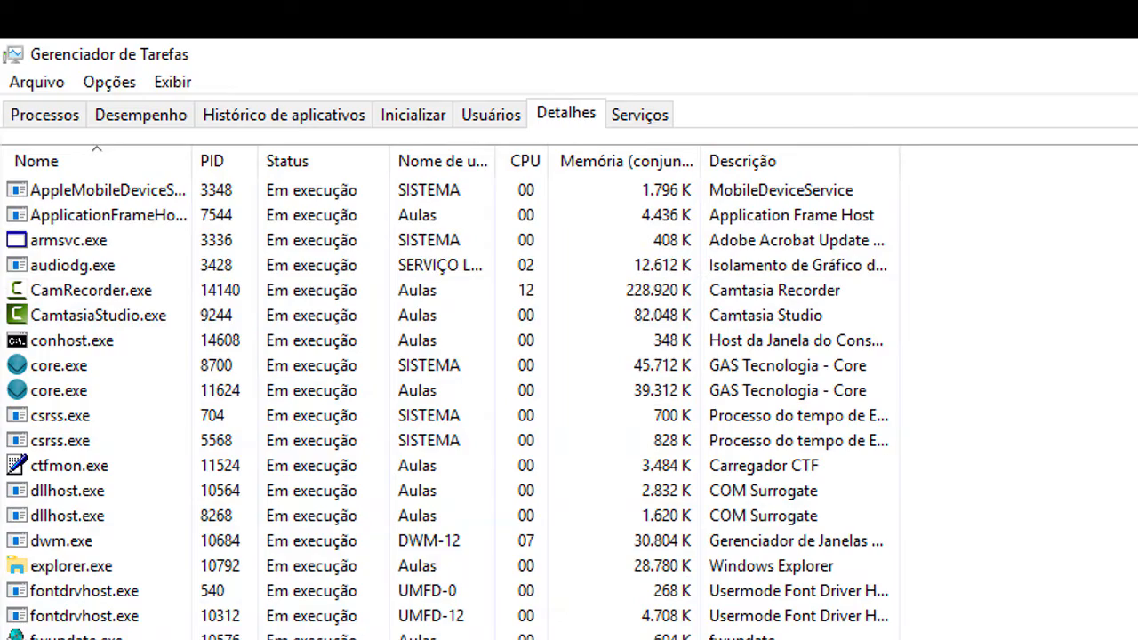
click(254, 450)
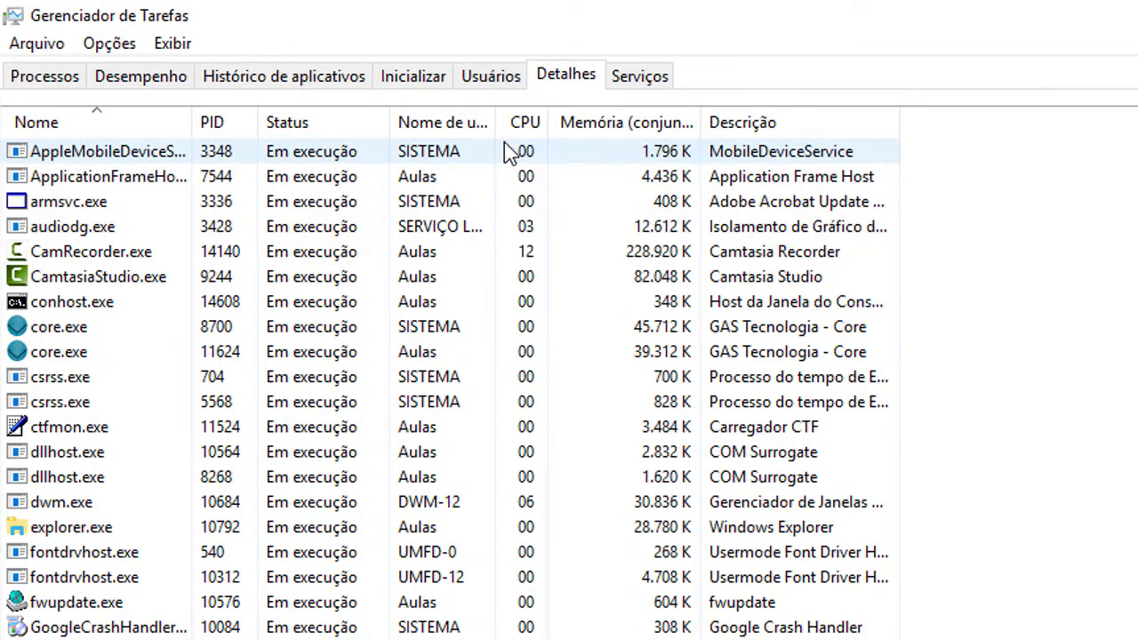
Step: Widen the user name, memory and description columns of the process details, and select the ksde.exe process
drag(496, 129, 634, 131)
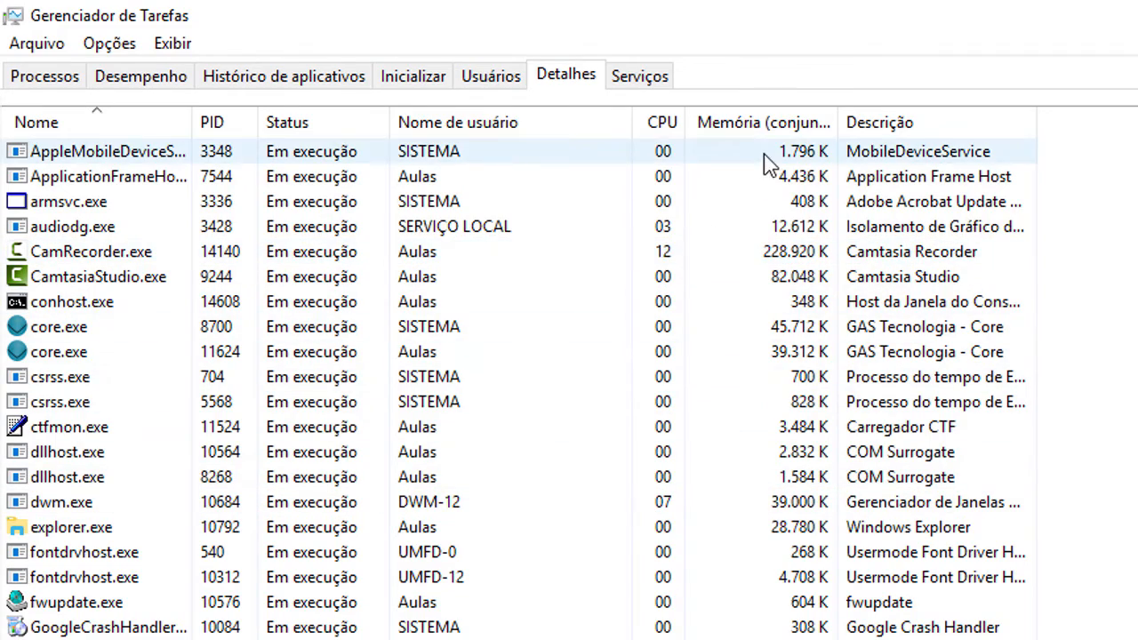
drag(830, 116, 939, 117)
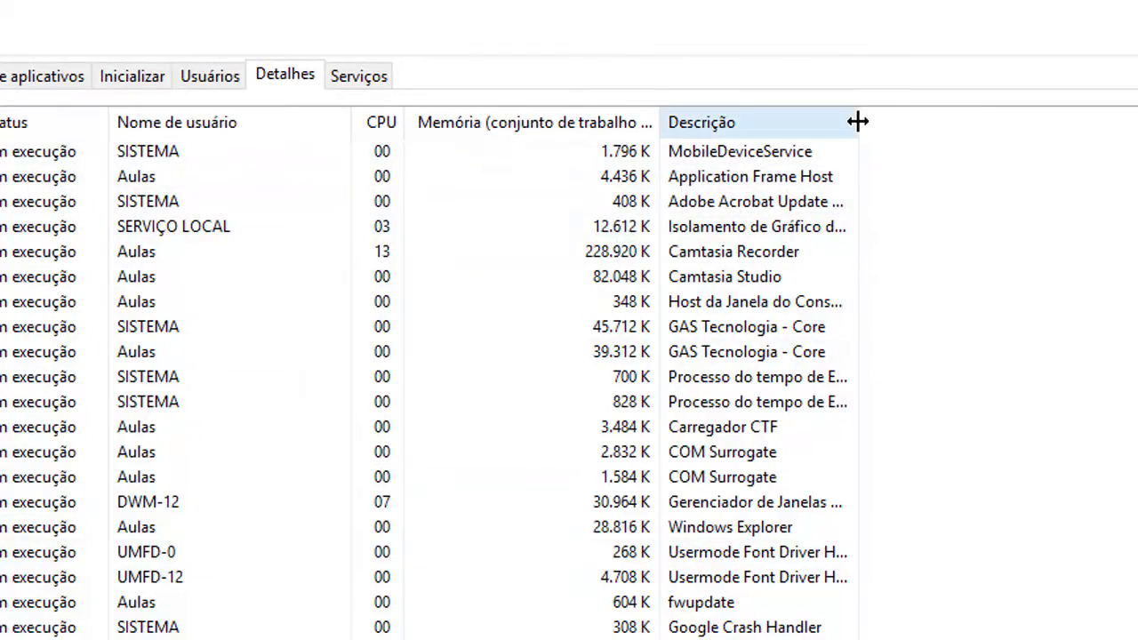
drag(859, 119, 1137, 117)
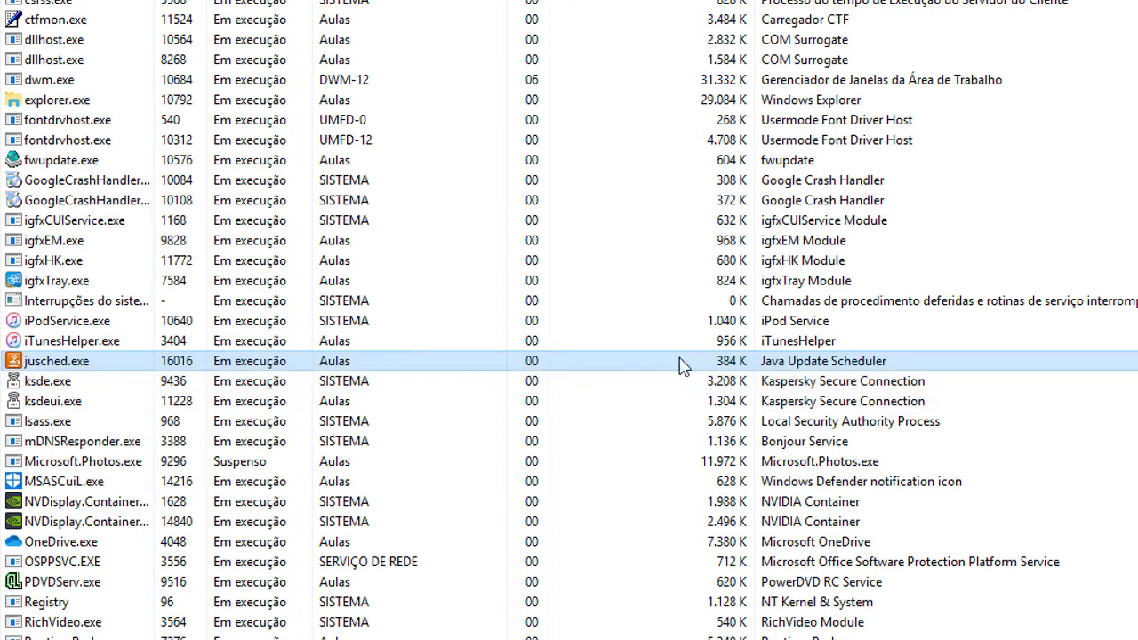
click(783, 381)
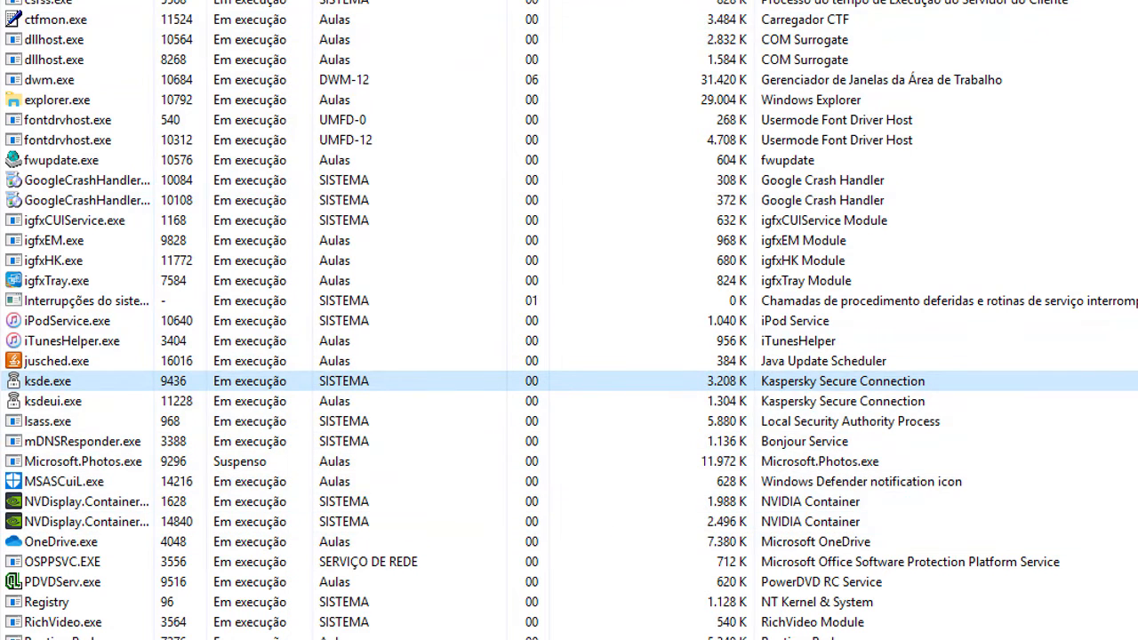
Step: Show the services list and widen its name and description columns to fit the full service texts
key(ctrl+Tab)
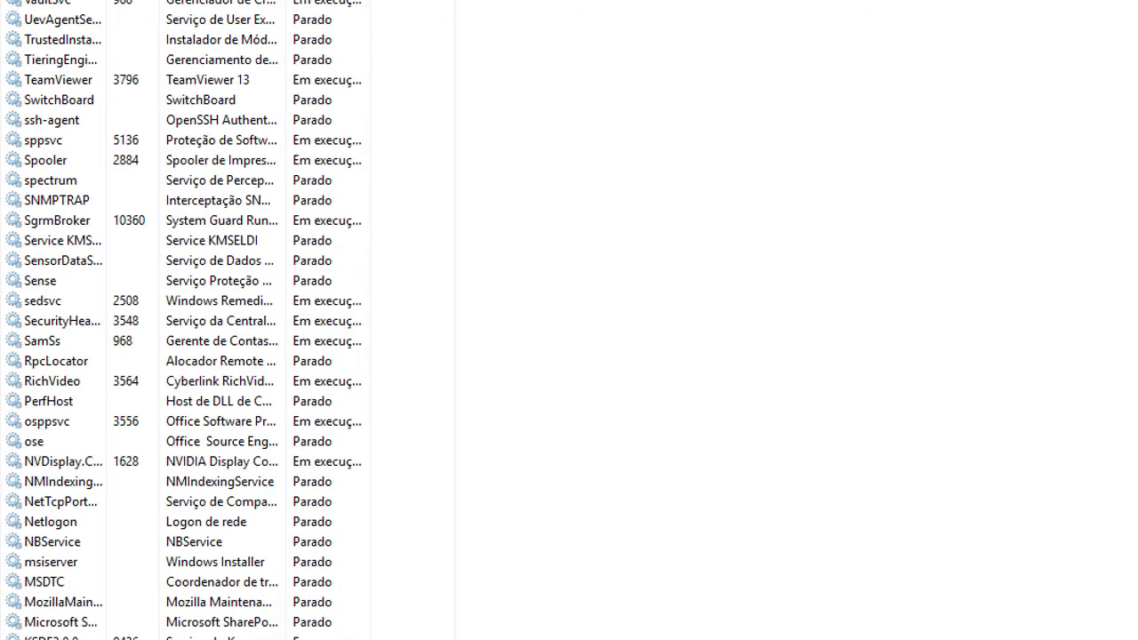
drag(107, 0, 282, 0)
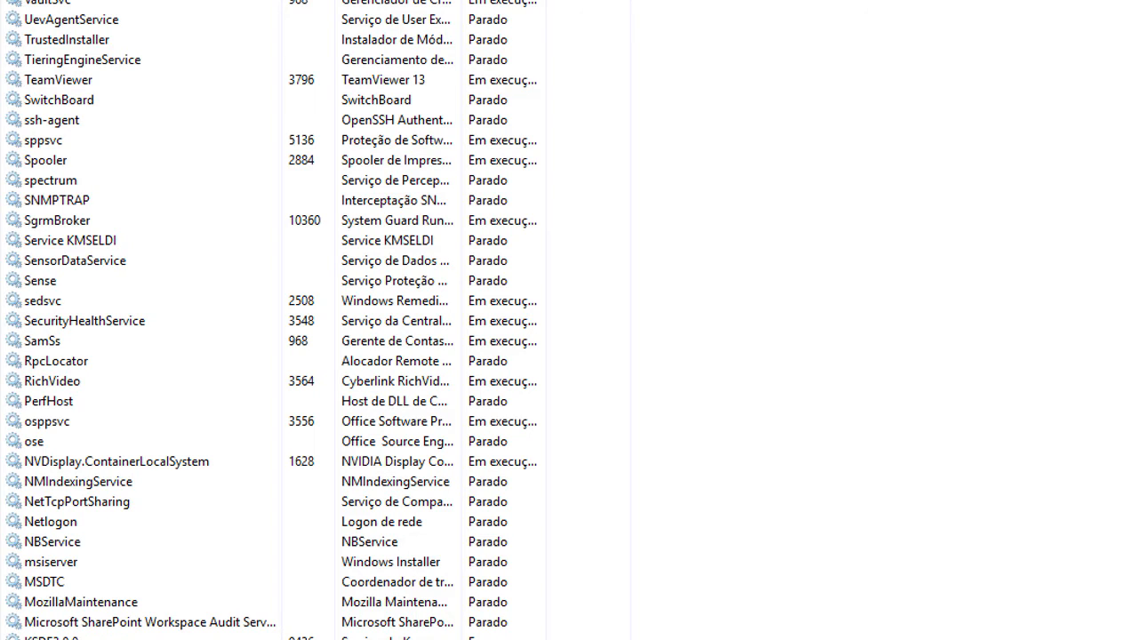
drag(462, 0, 864, 1)
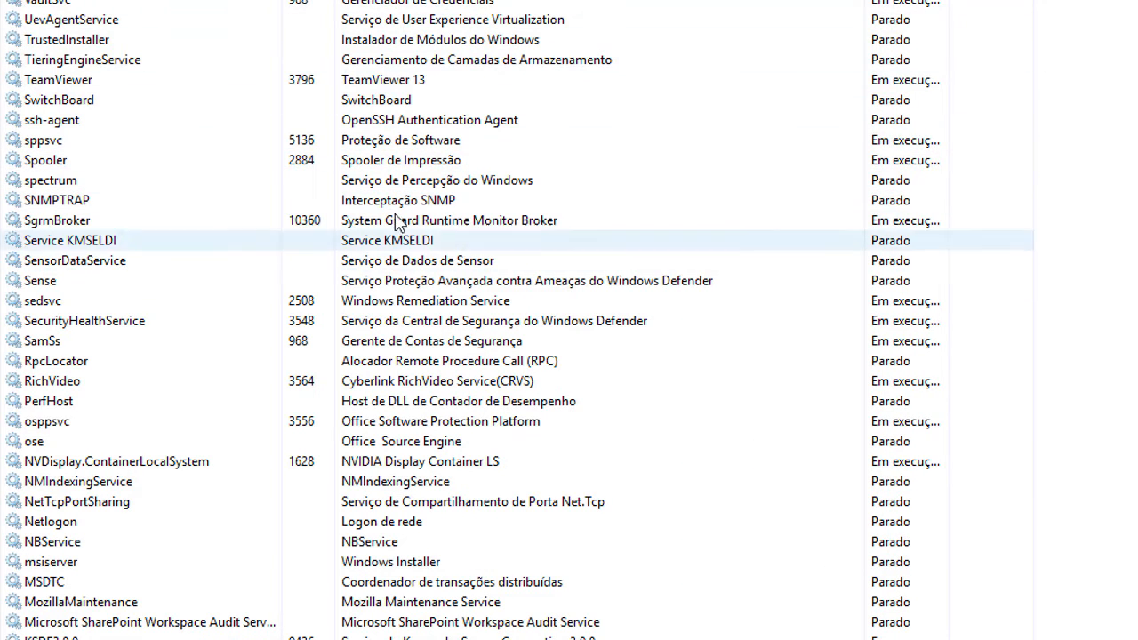
Step: Widen the status column to fit its full text and show the actions available for the Spooler service
click(355, 169)
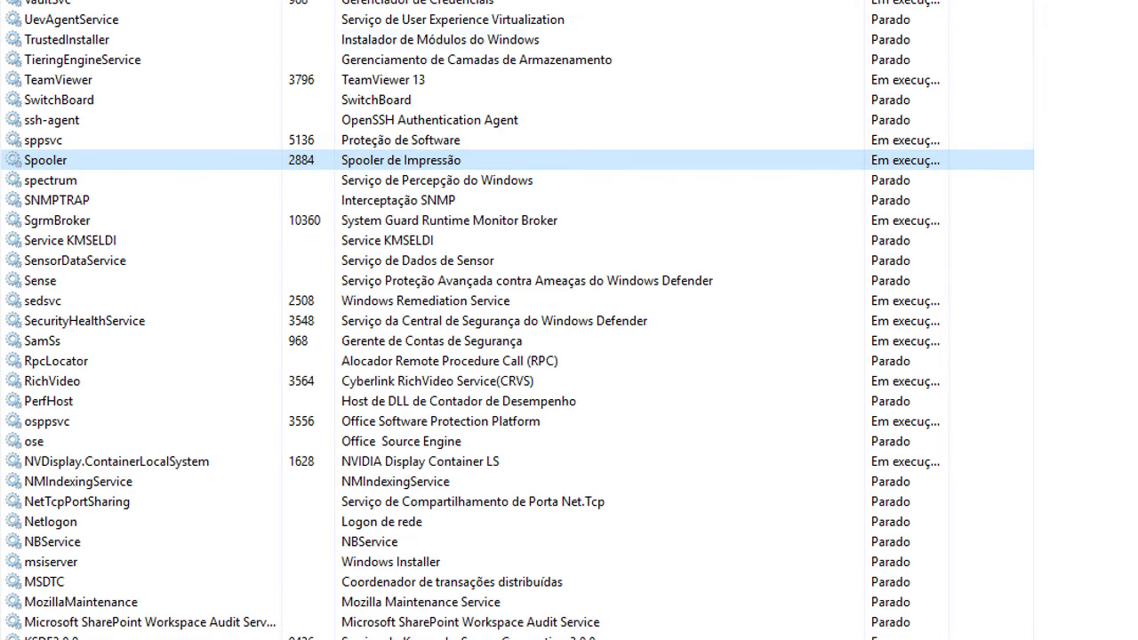
drag(949, 0, 1055, 0)
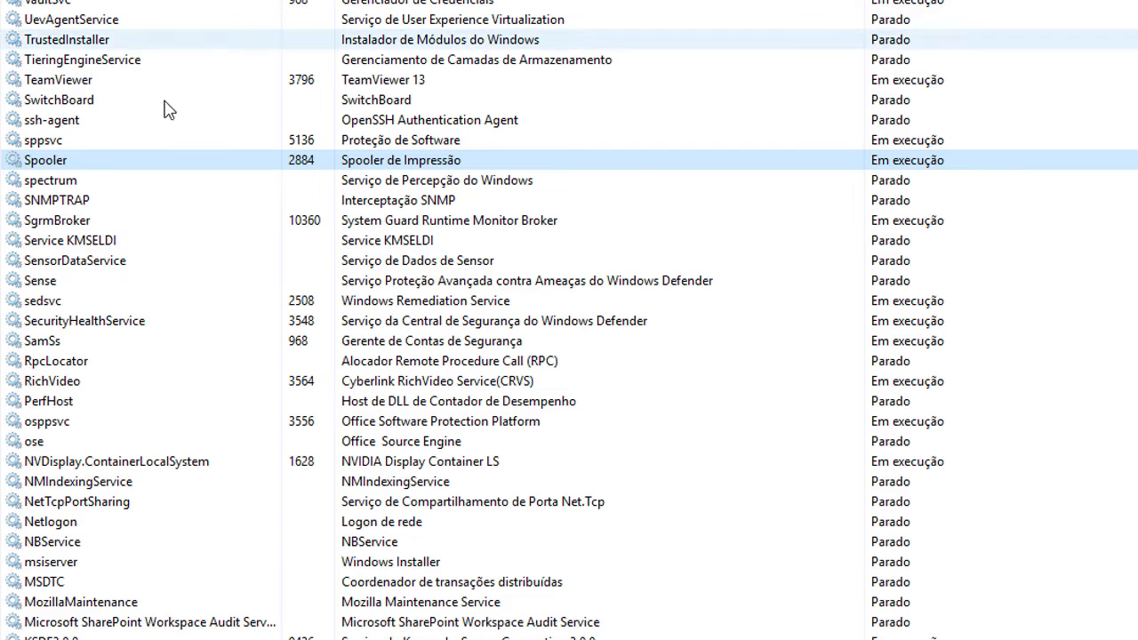
right_click(148, 169)
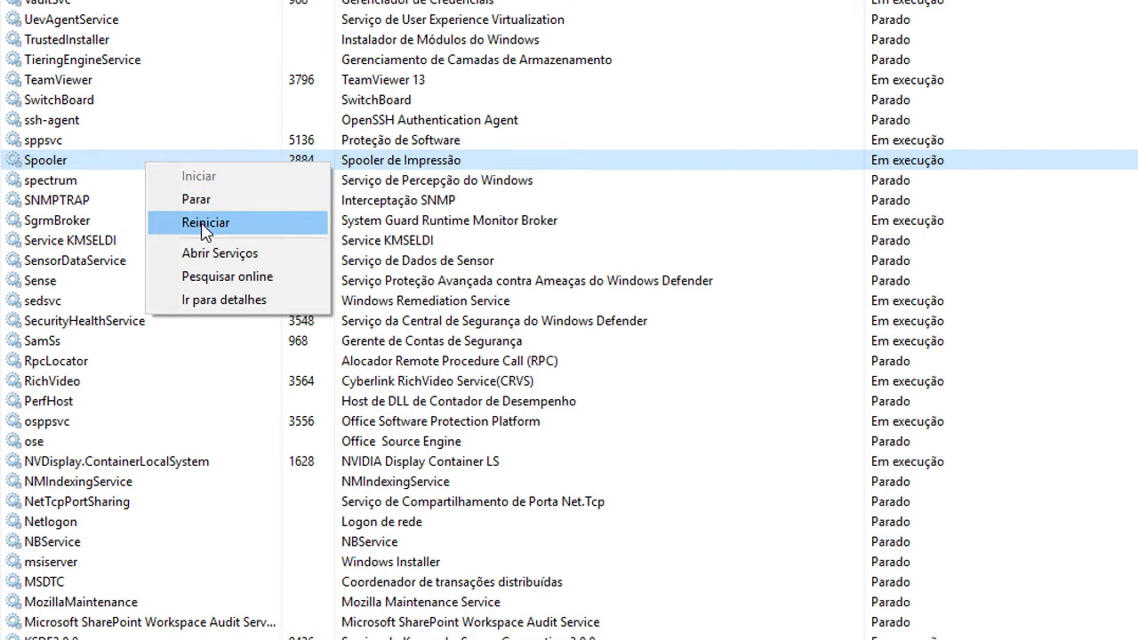
click(614, 160)
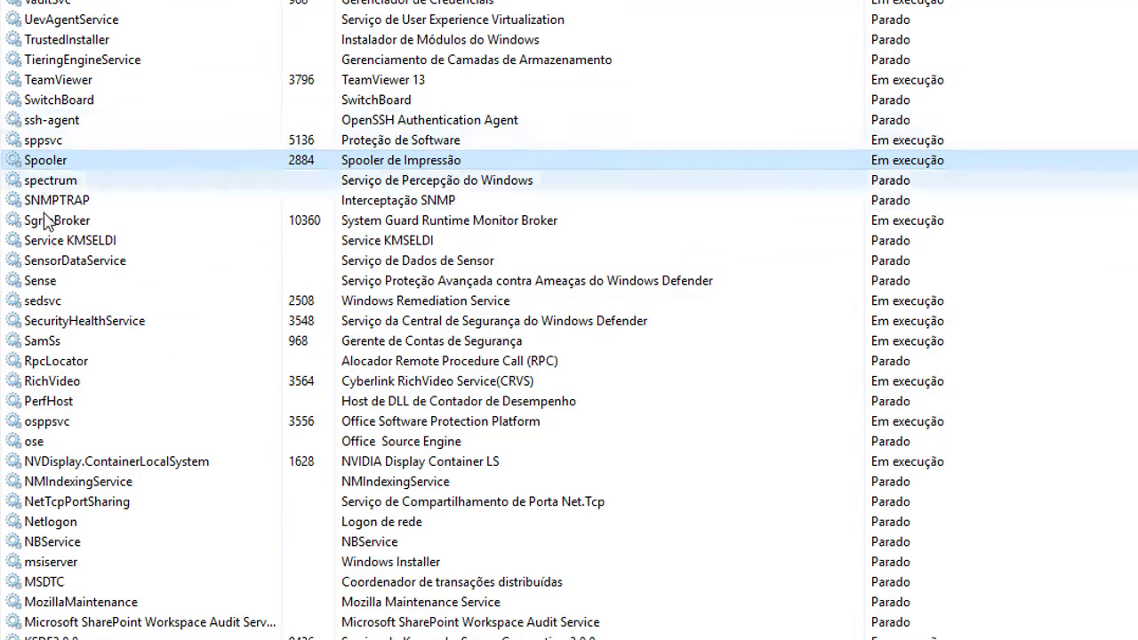
Step: Look through the services list and select the RemoteRegistry service
scroll(44, 219, down, 17)
scroll(51, 275, down, 20)
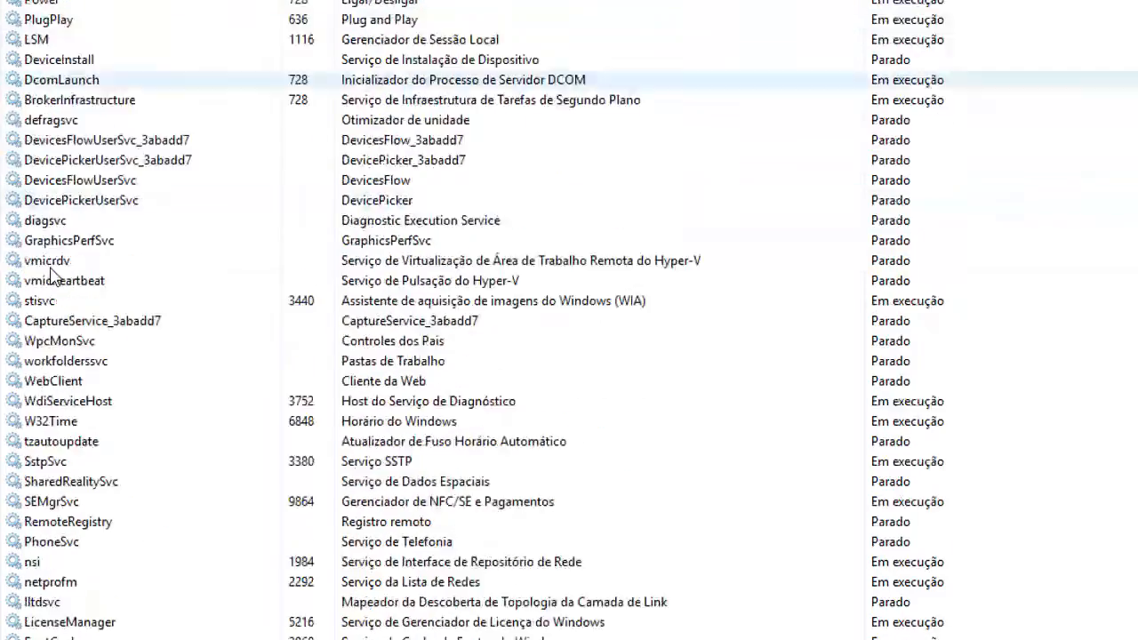
scroll(51, 283, down, 14)
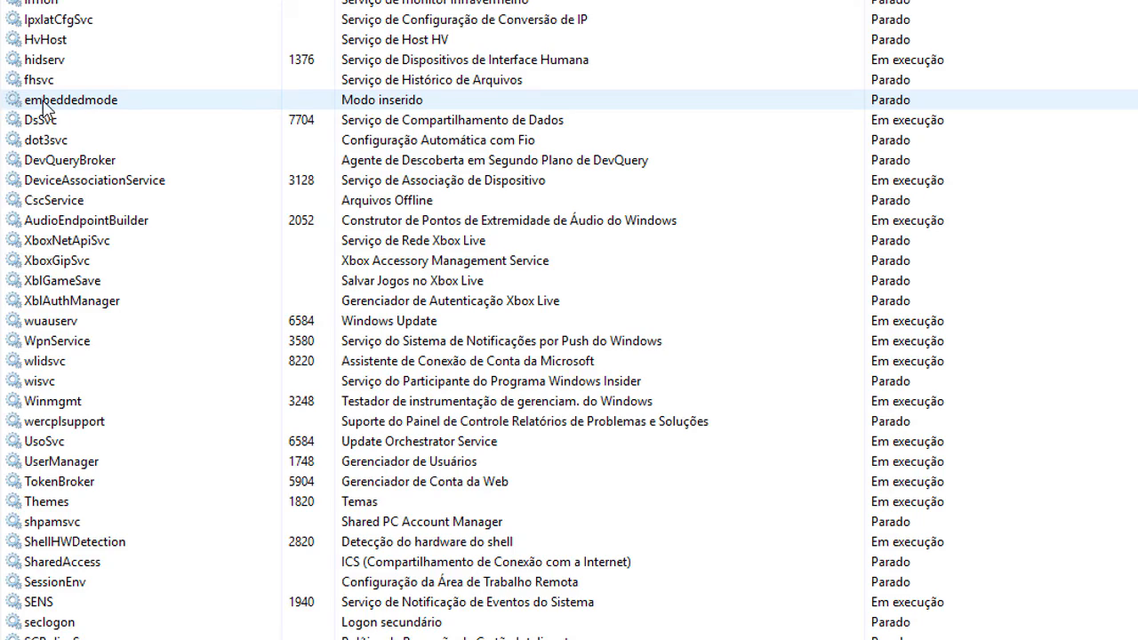
scroll(66, 88, up, 15)
scroll(51, 67, up, 5)
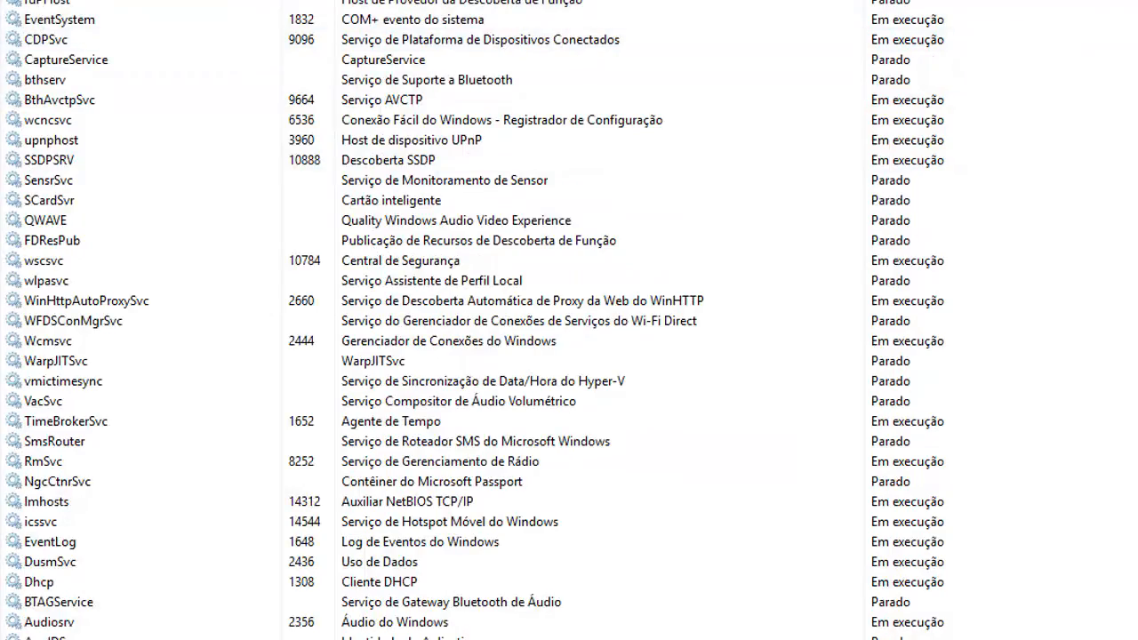
scroll(31, 22, up, 4)
click(58, 100)
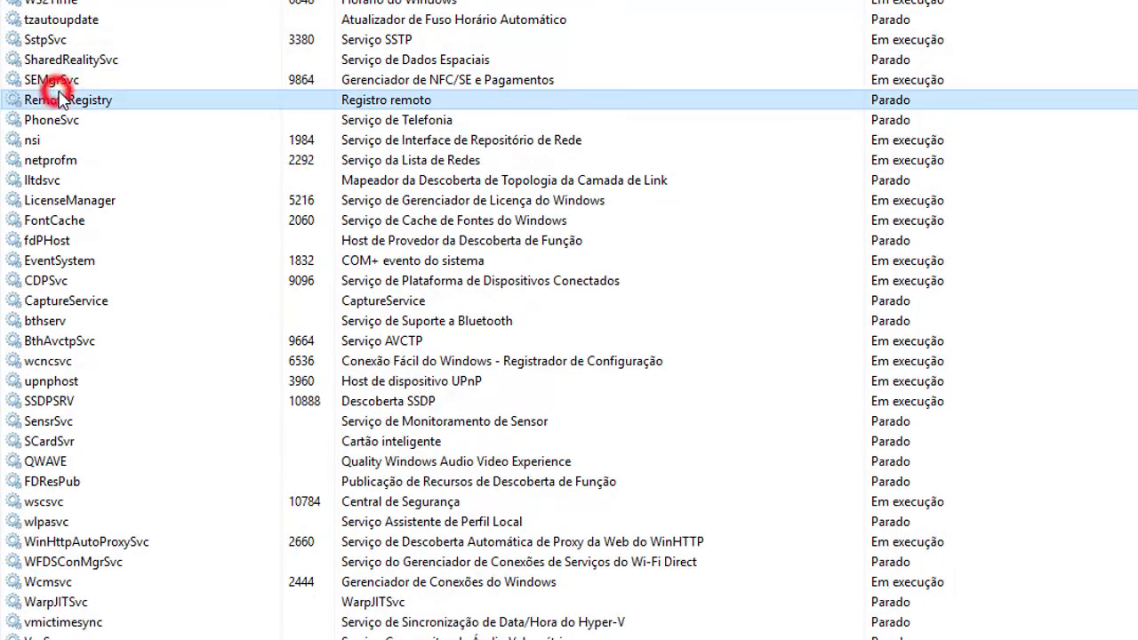
Step: Step through the services whose names begin with S and look over the entries above them
key(s)
key(s)
key(s)
key(s)
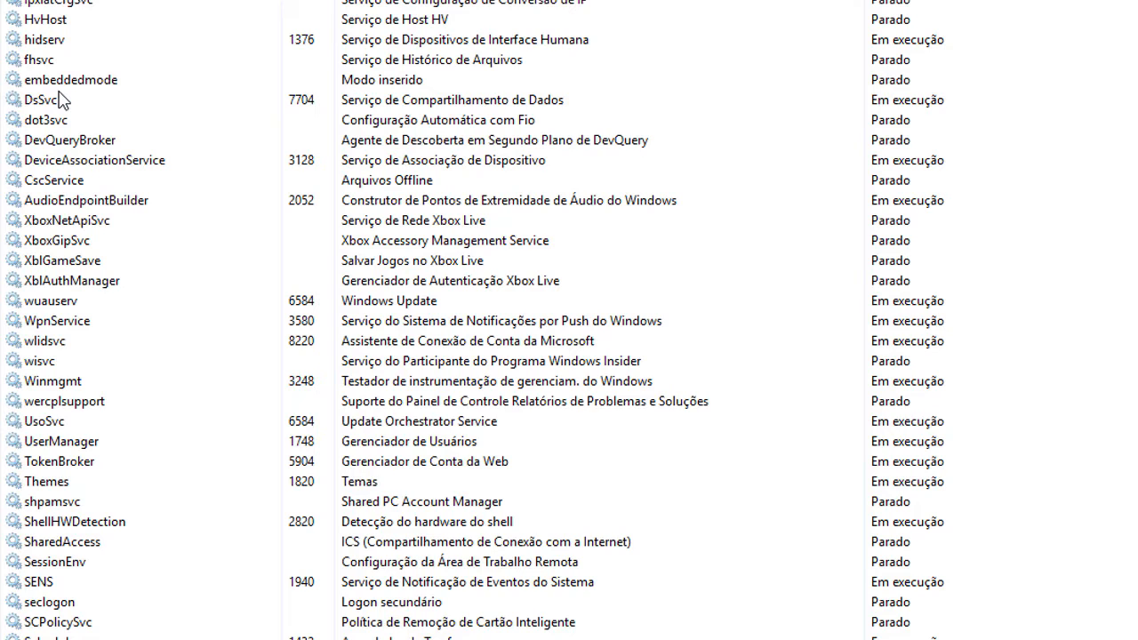
key(s)
key(h)
key(a)
key(Down)
key(Down)
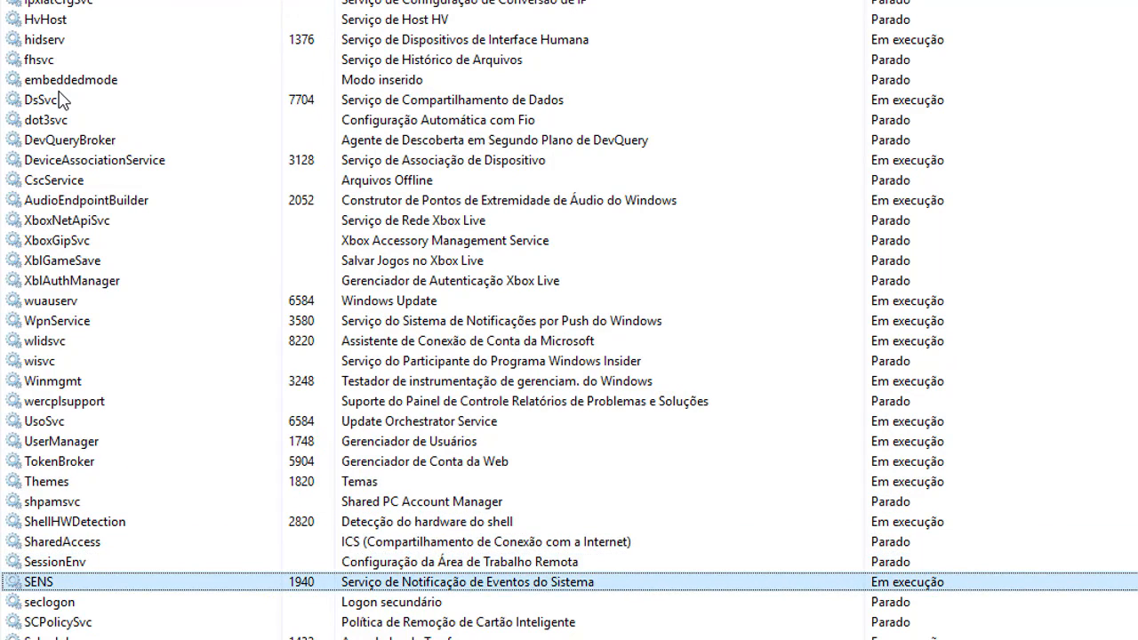
scroll(53, 58, up, 8)
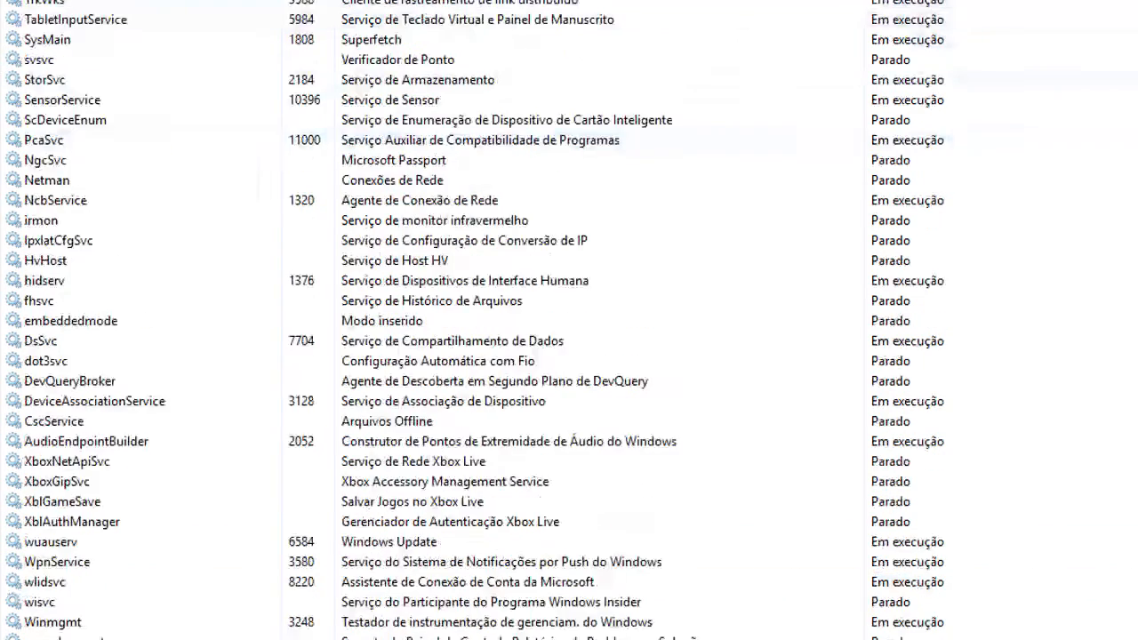
scroll(125, 18, up, 13)
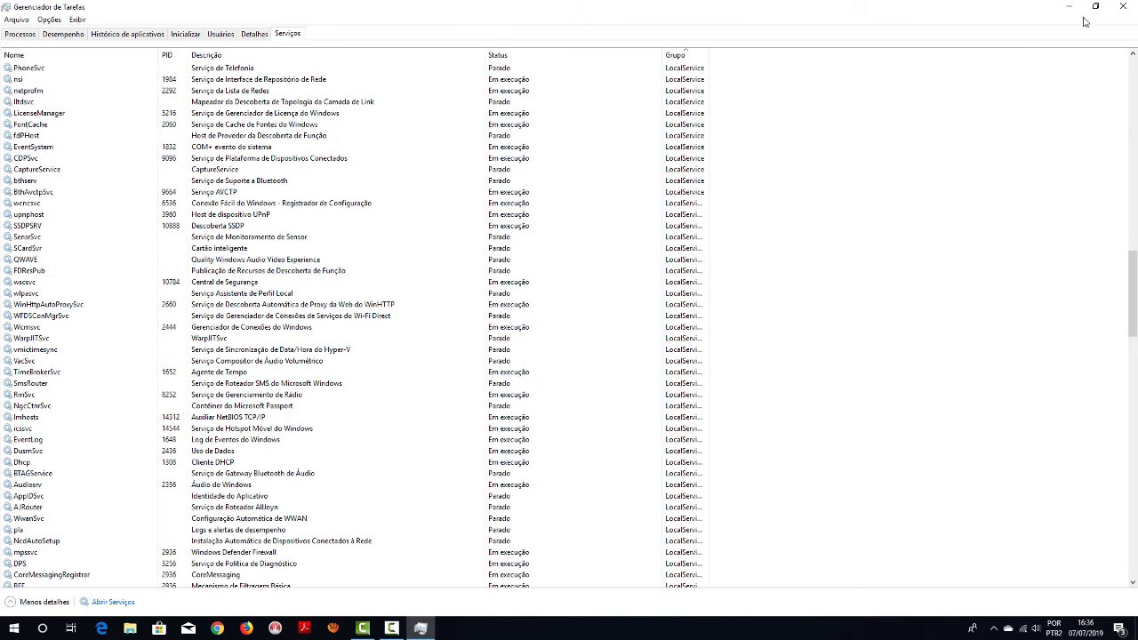
Step: Close the Task Manager and show the taskbar's options containing the Gerenciador de Tarefas entry, then dismiss them
click(1120, 7)
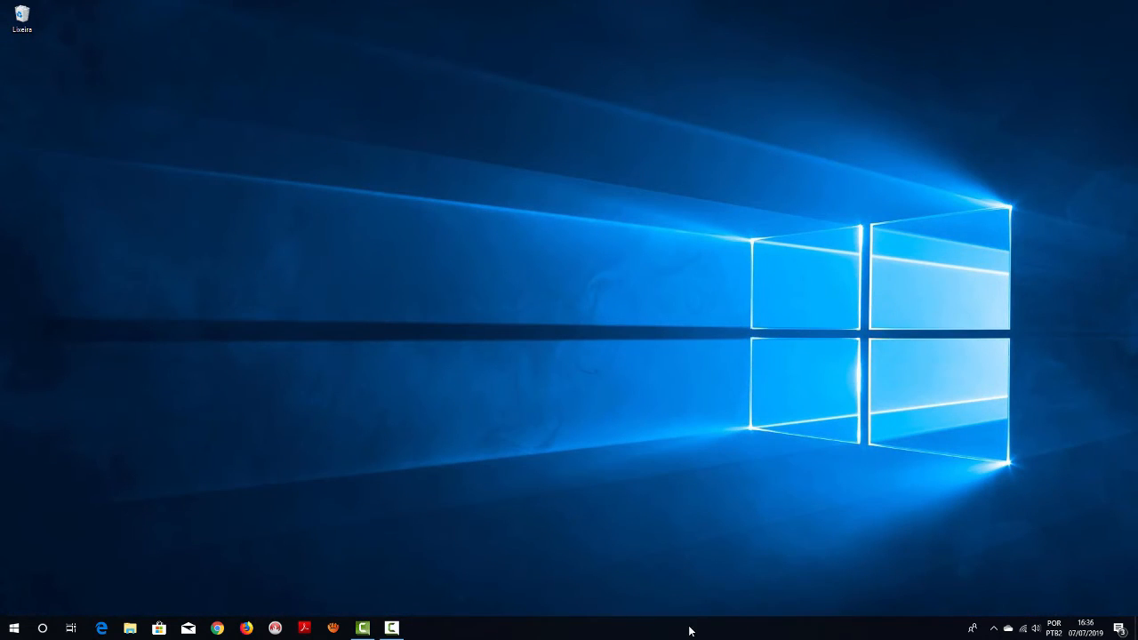
right_click(688, 628)
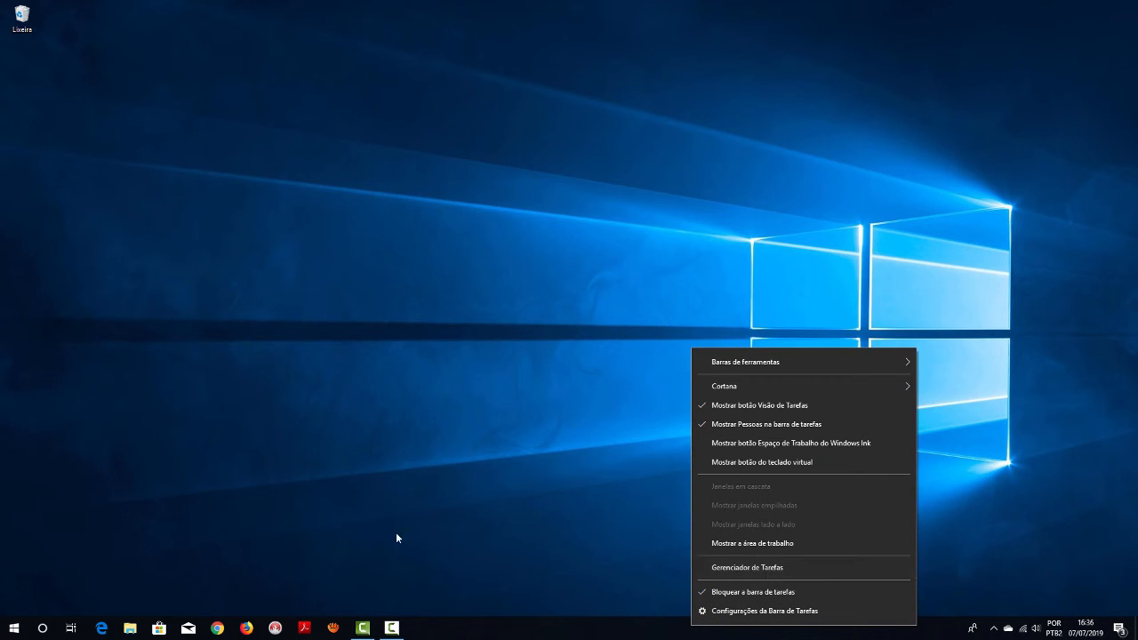
click(297, 526)
Step: Search Windows for TASKMGR and dismiss the search without opening a result
click(47, 626)
text(TAS)
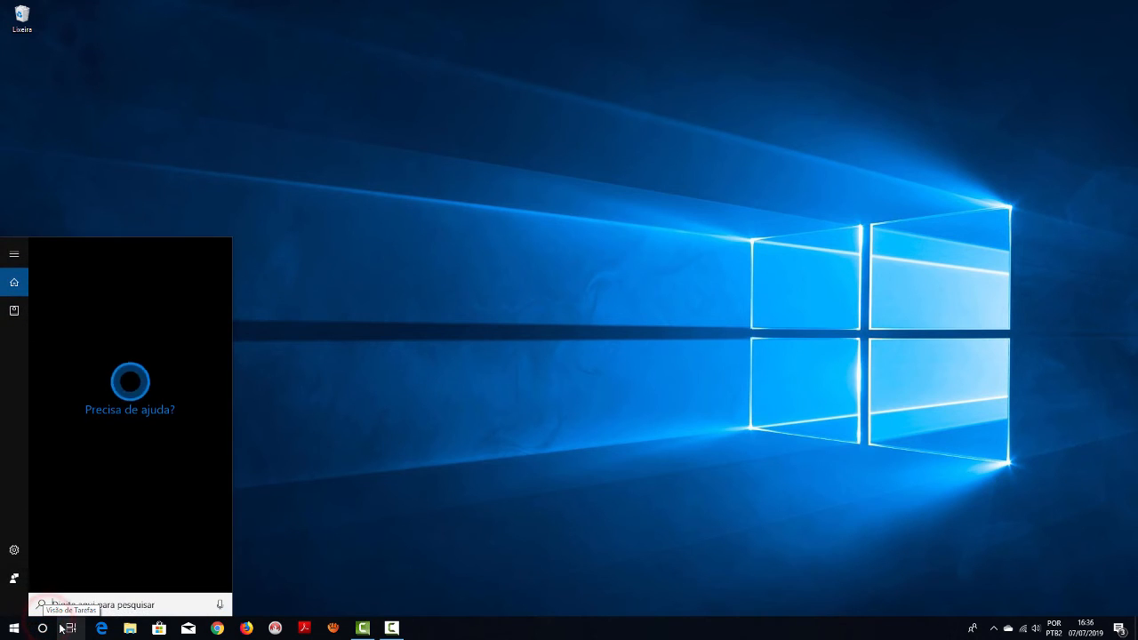
text(KMGR)
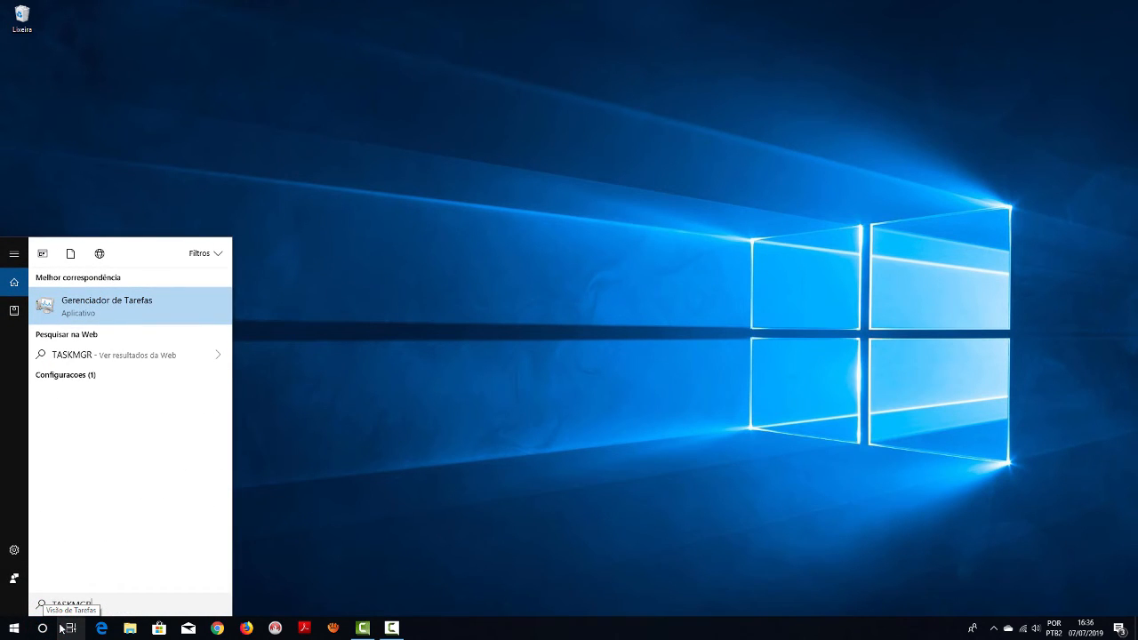
click(361, 449)
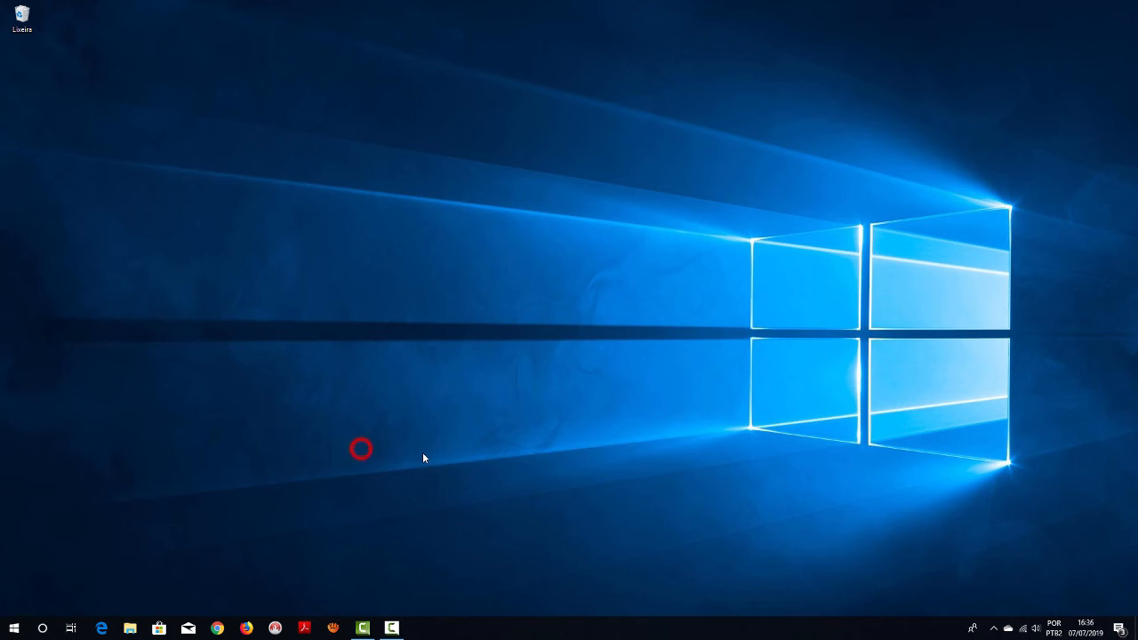